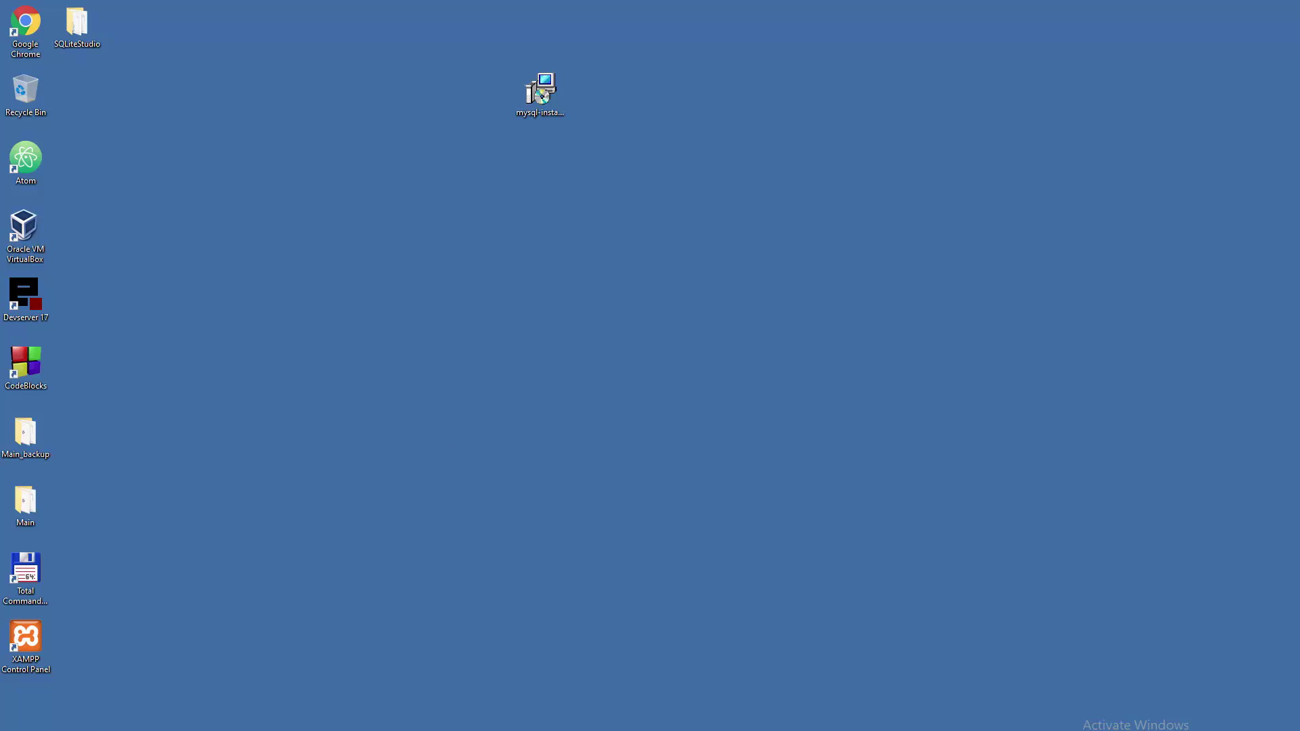
# Step: Try to sign in to the MySQL 8.0 Command Line Client with the account password
pyautogui.press('super')
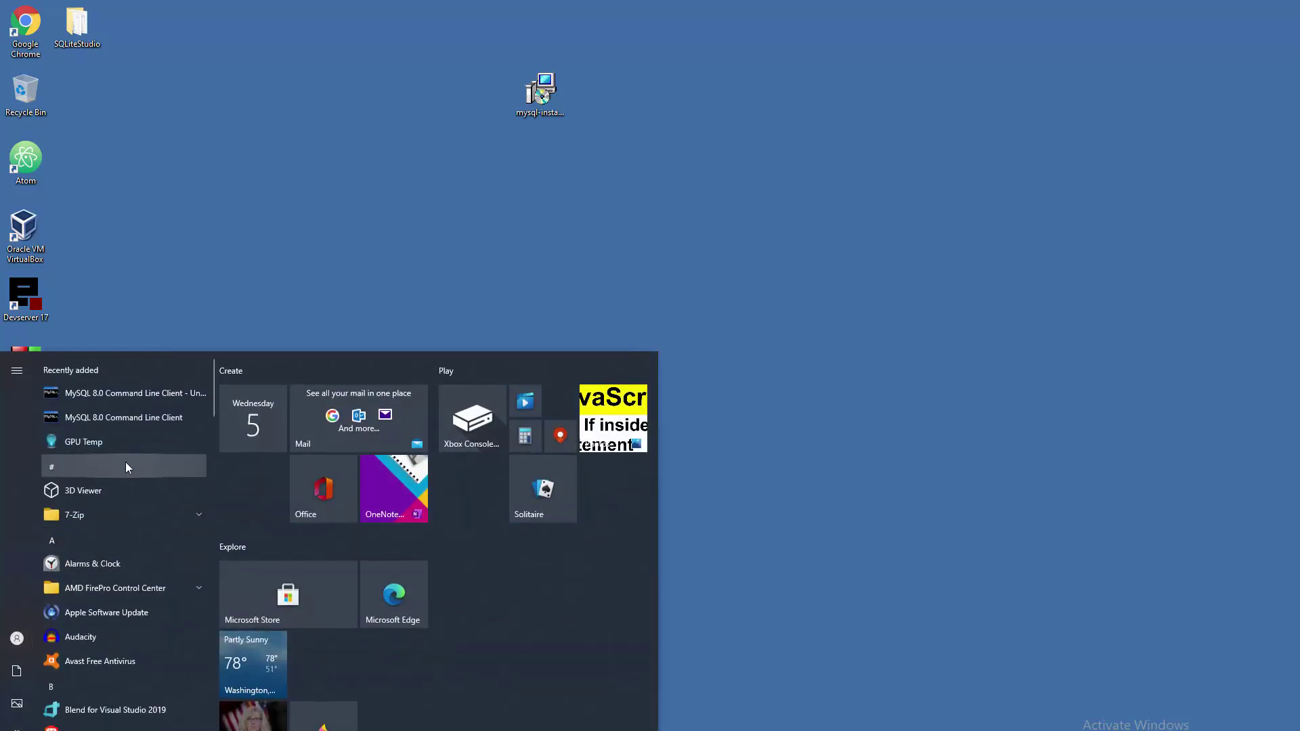
pyautogui.click(129, 419)
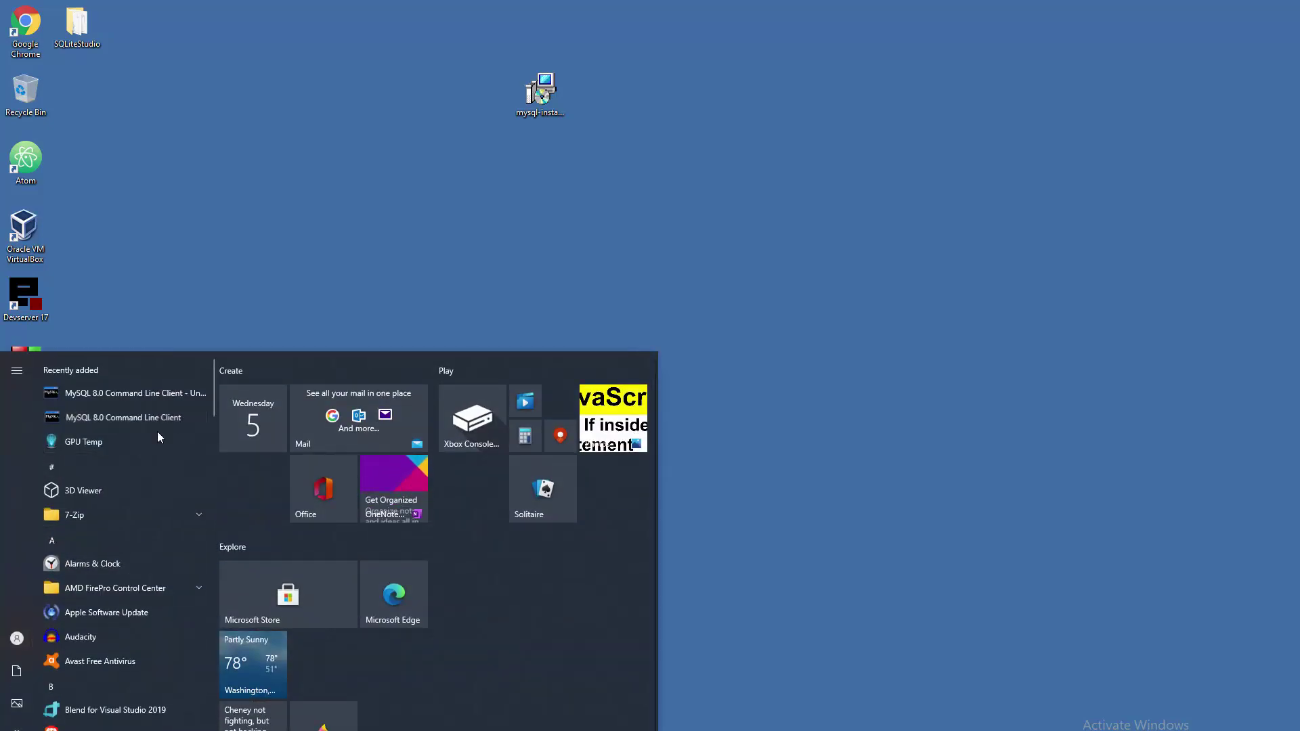
pyautogui.moveTo(315, 52); pyautogui.dragTo(470, 139)
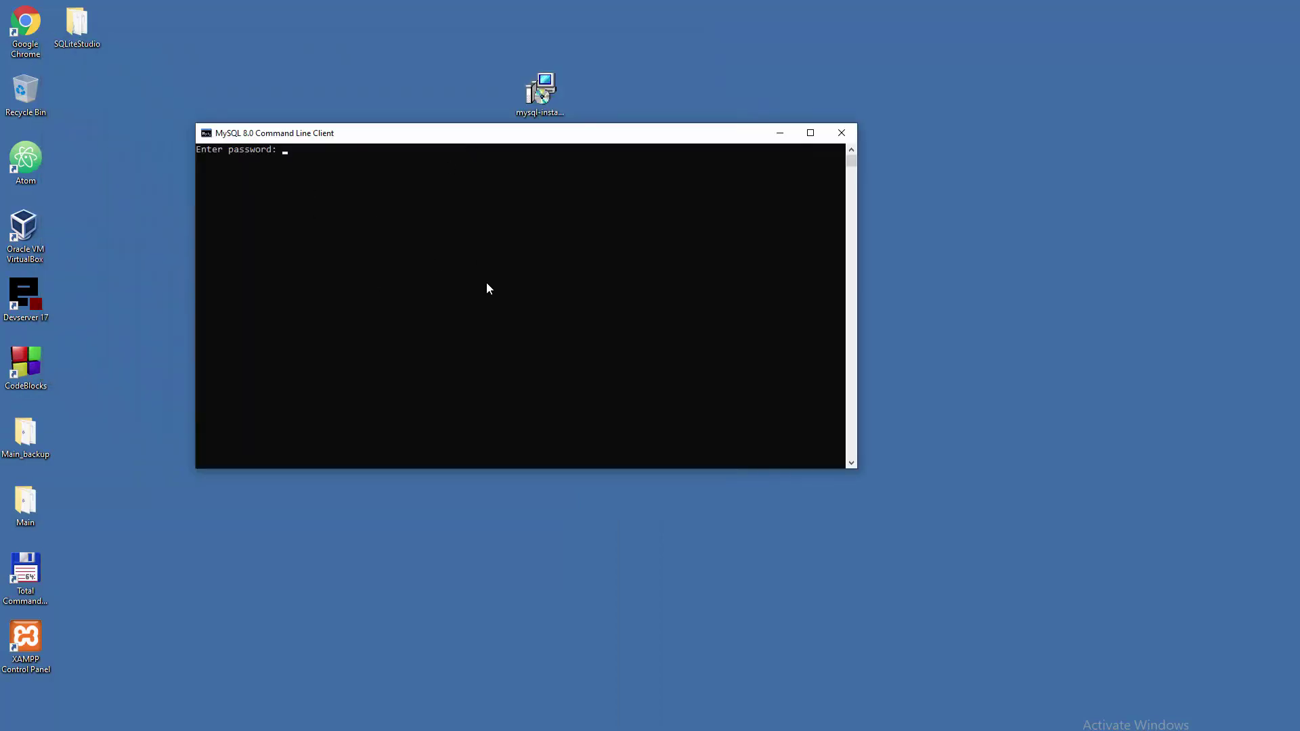
pyautogui.click(399, 209)
pyautogui.write('*****')
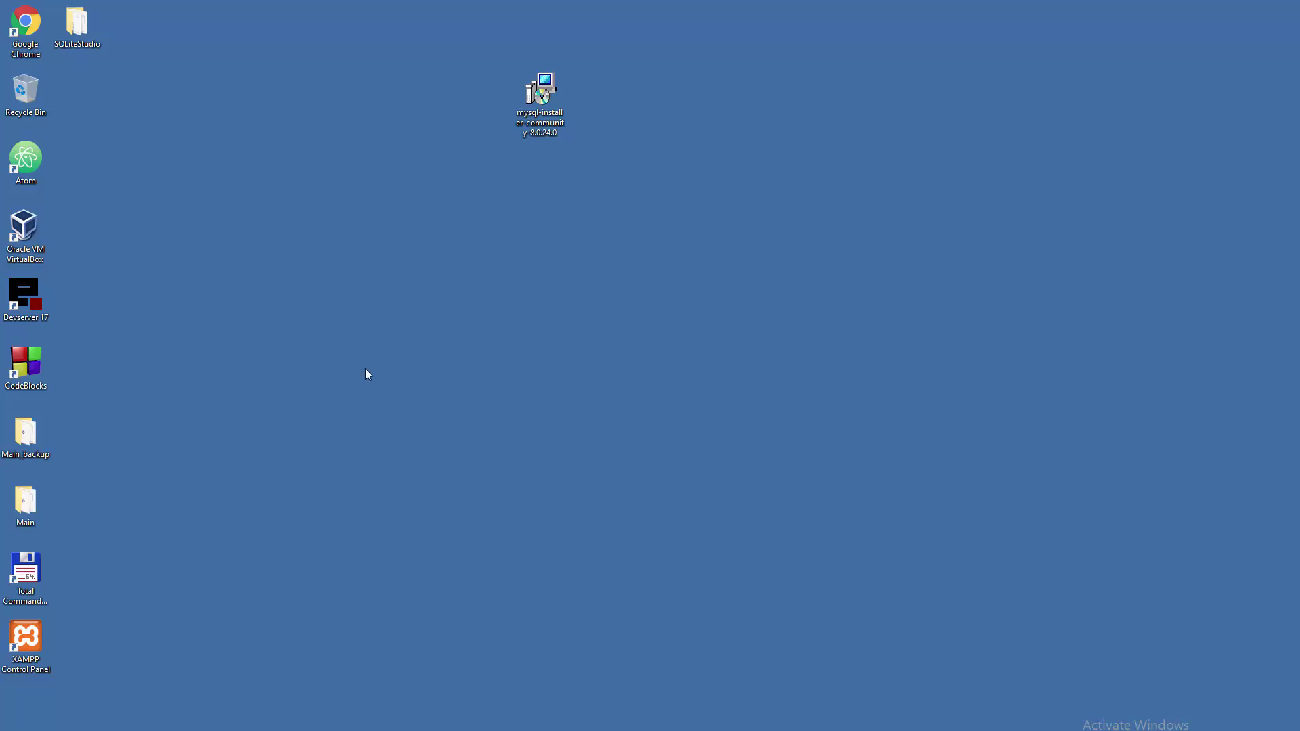
# Step: Search Windows for "services" and open the Services console
pyautogui.press('super+s')
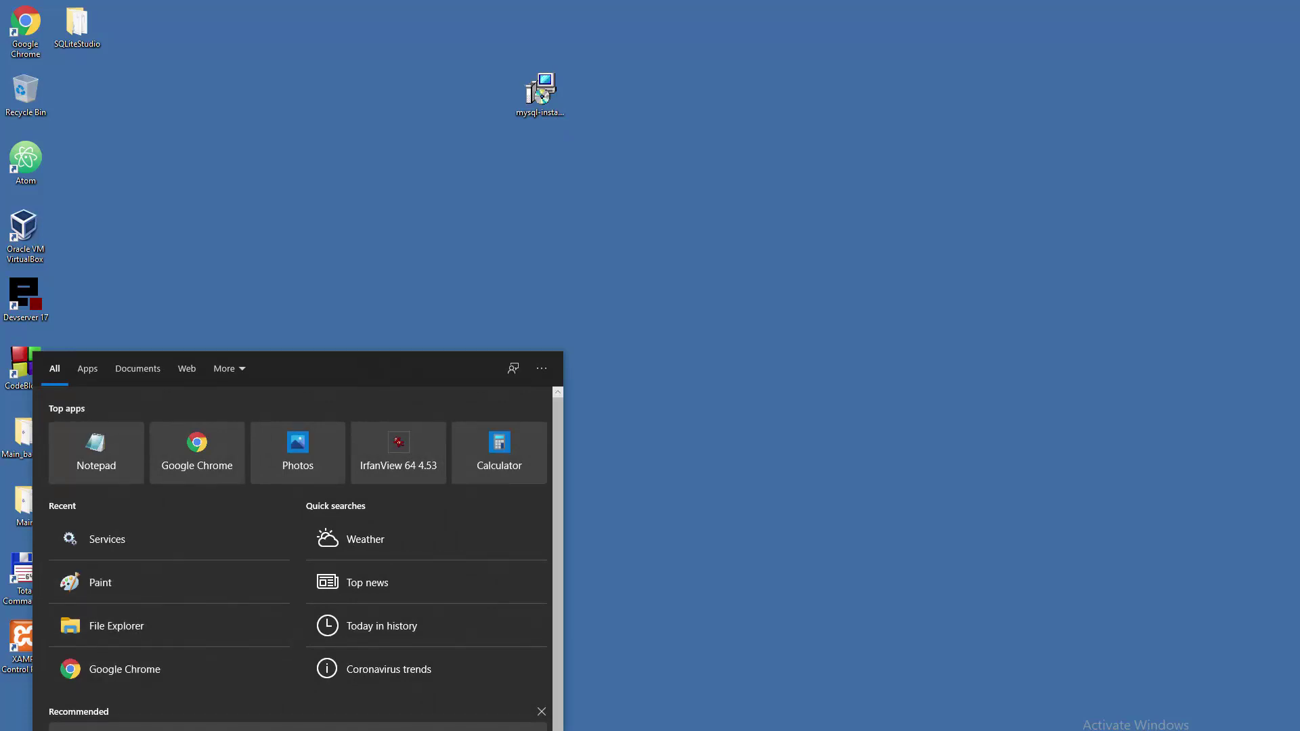
pyautogui.write('services')
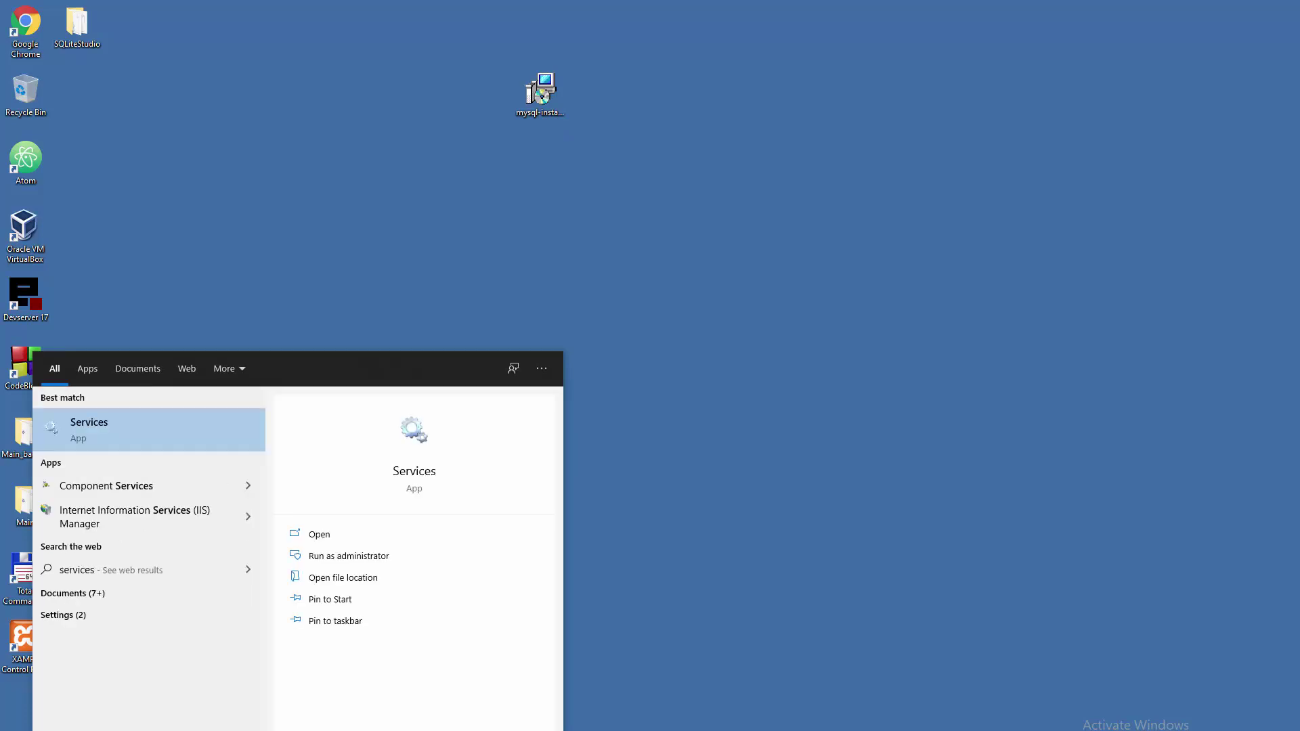
pyautogui.press('Return')
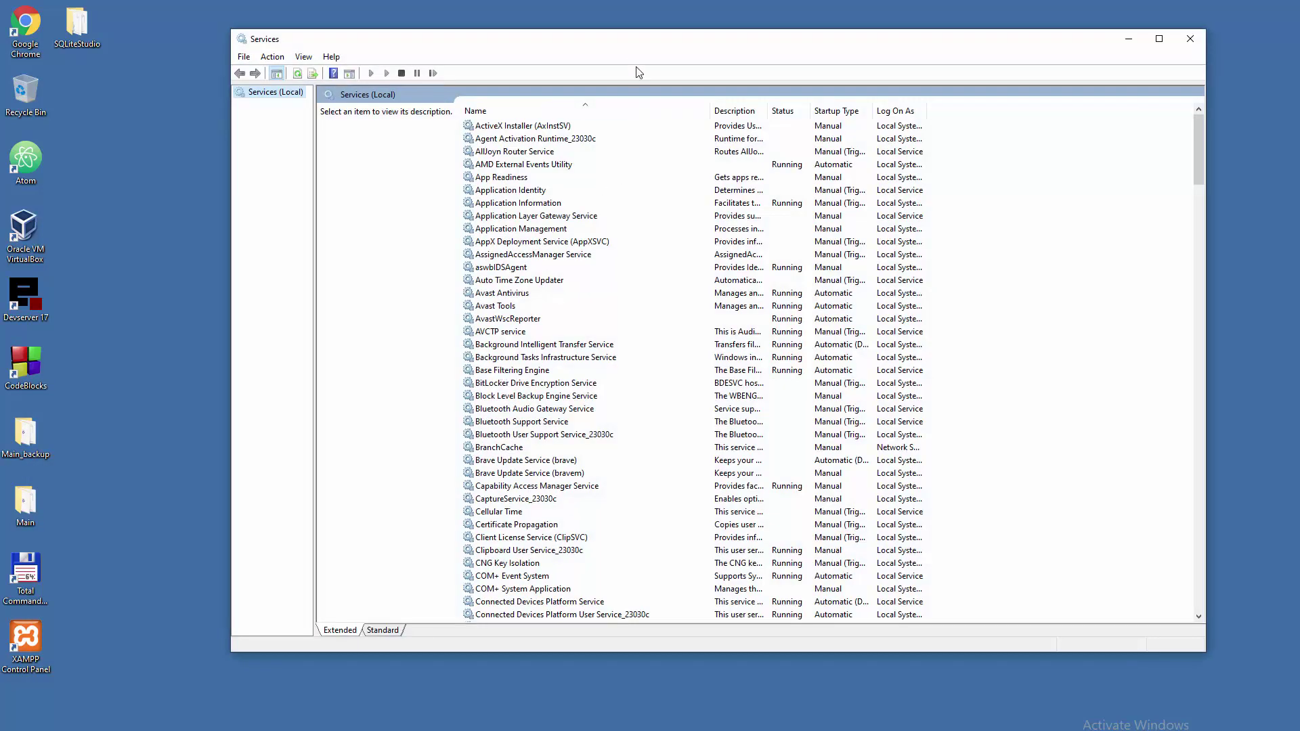
pyautogui.moveTo(599, 42); pyautogui.dragTo(550, 40)
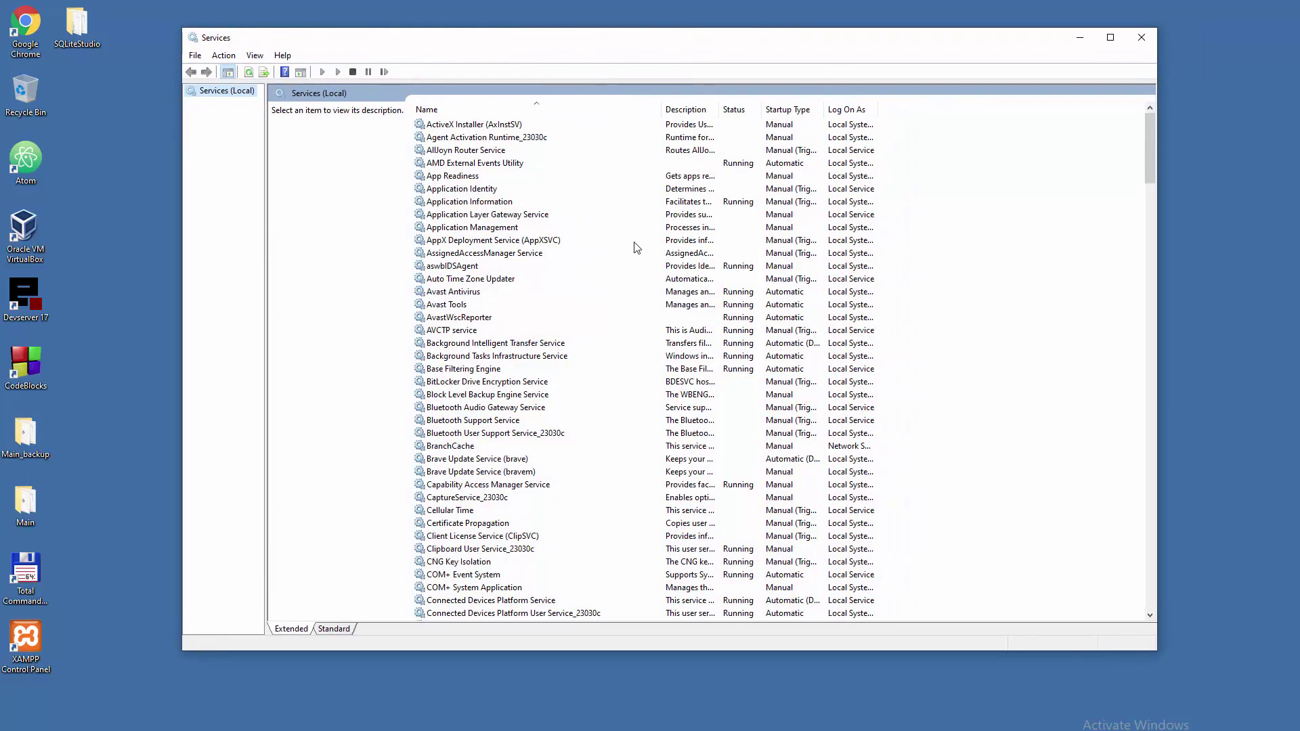
# Step: Find the MySQL80 service in the list of local services and open its properties
pyautogui.click(777, 139)
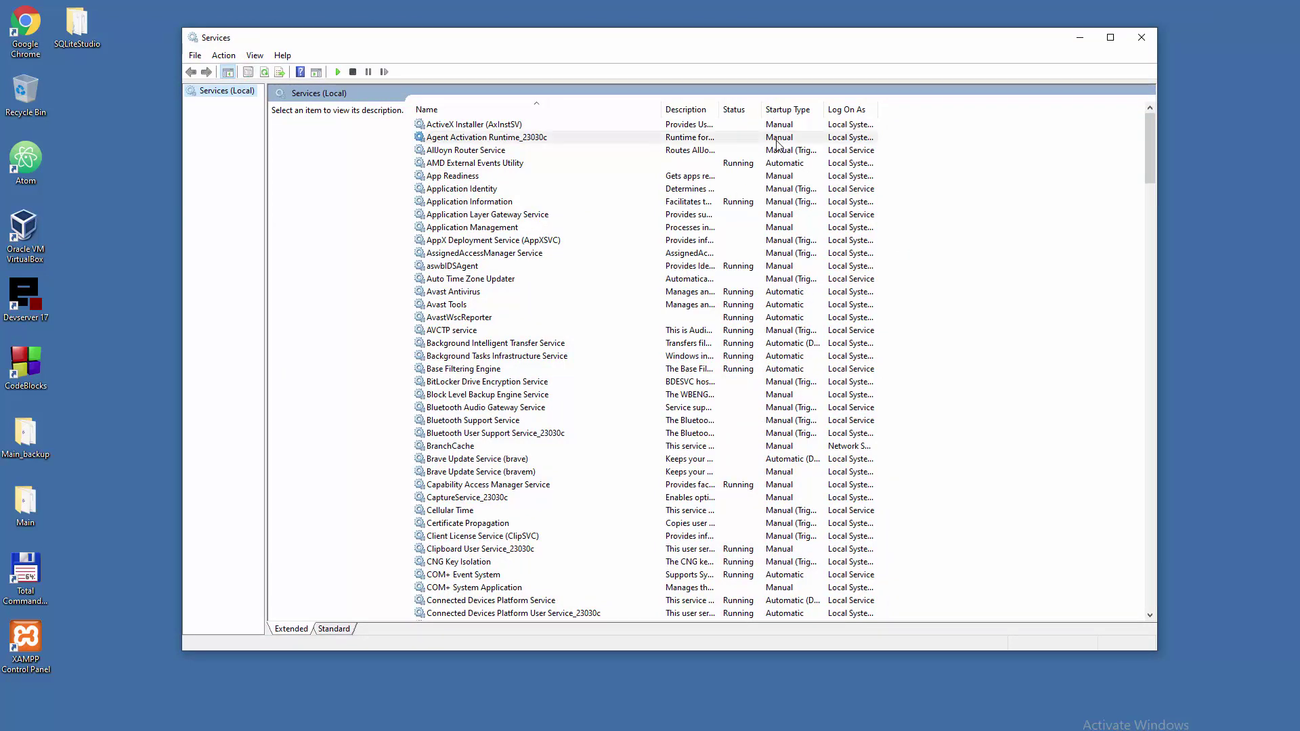
pyautogui.click(779, 165)
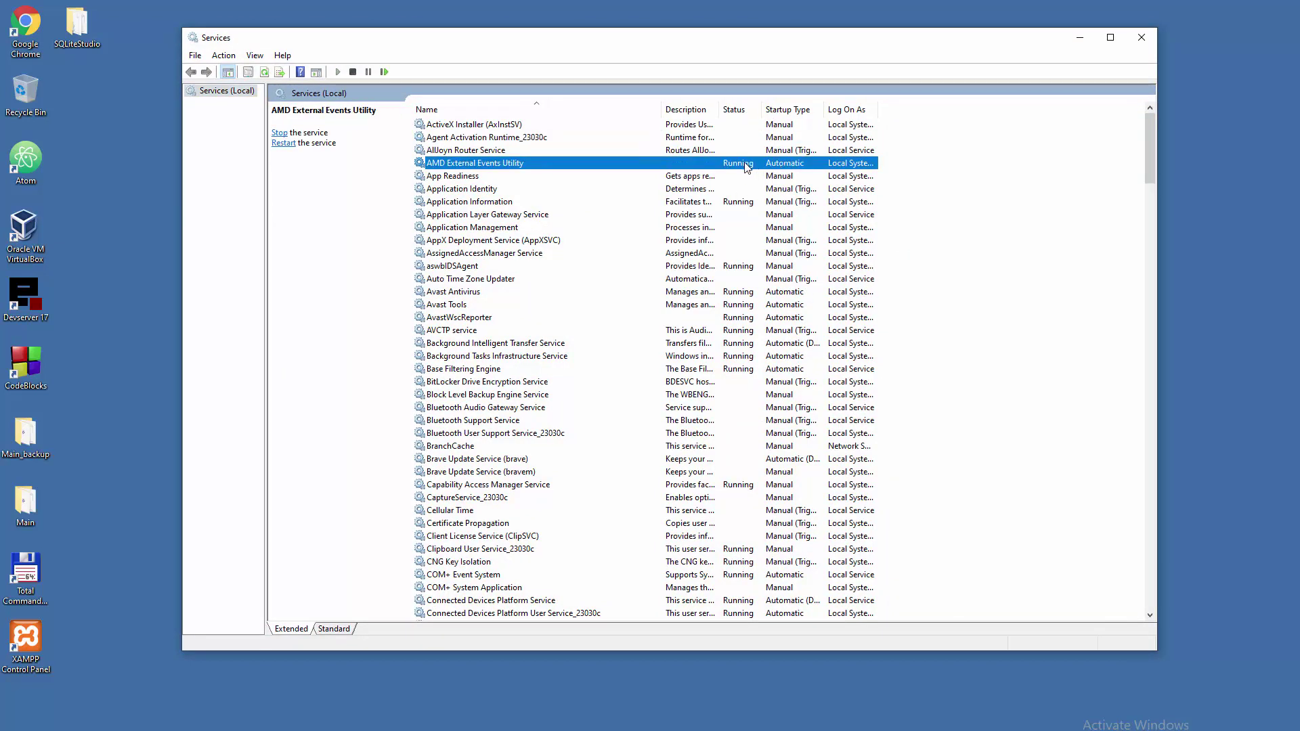
pyautogui.click(482, 332)
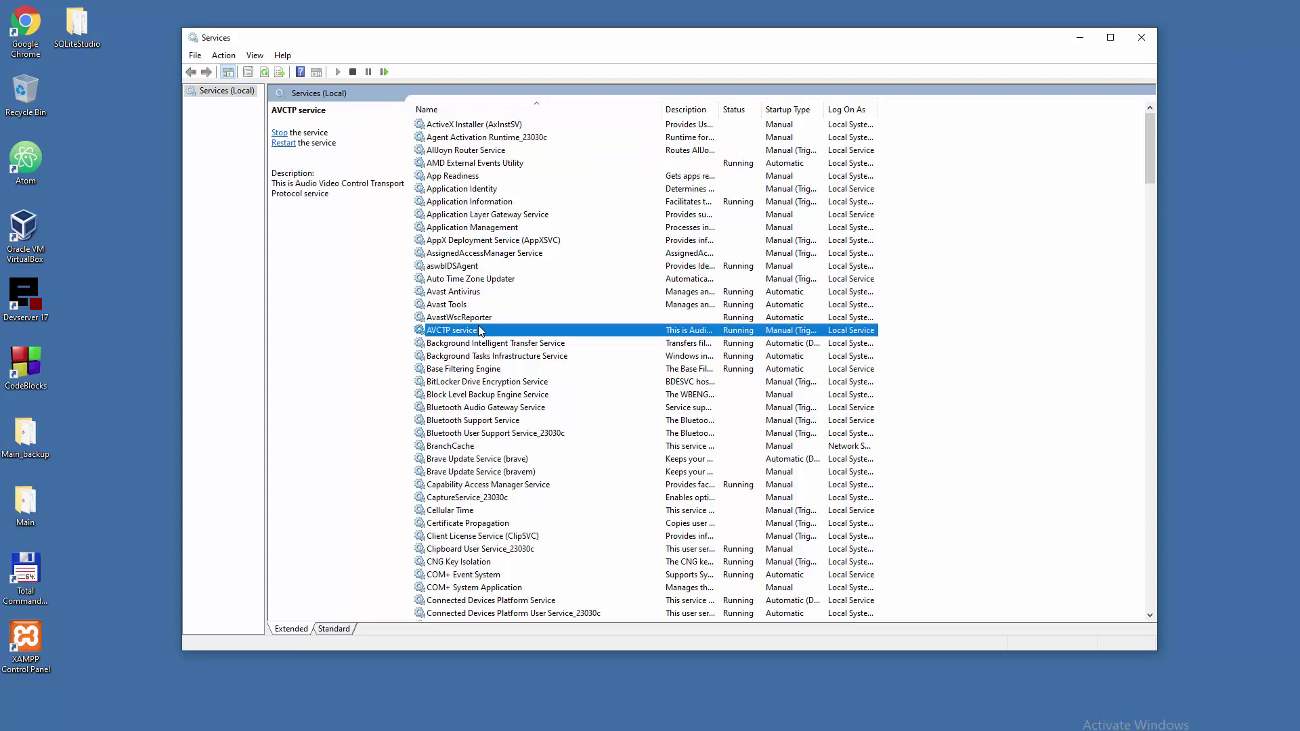
pyautogui.click(501, 383)
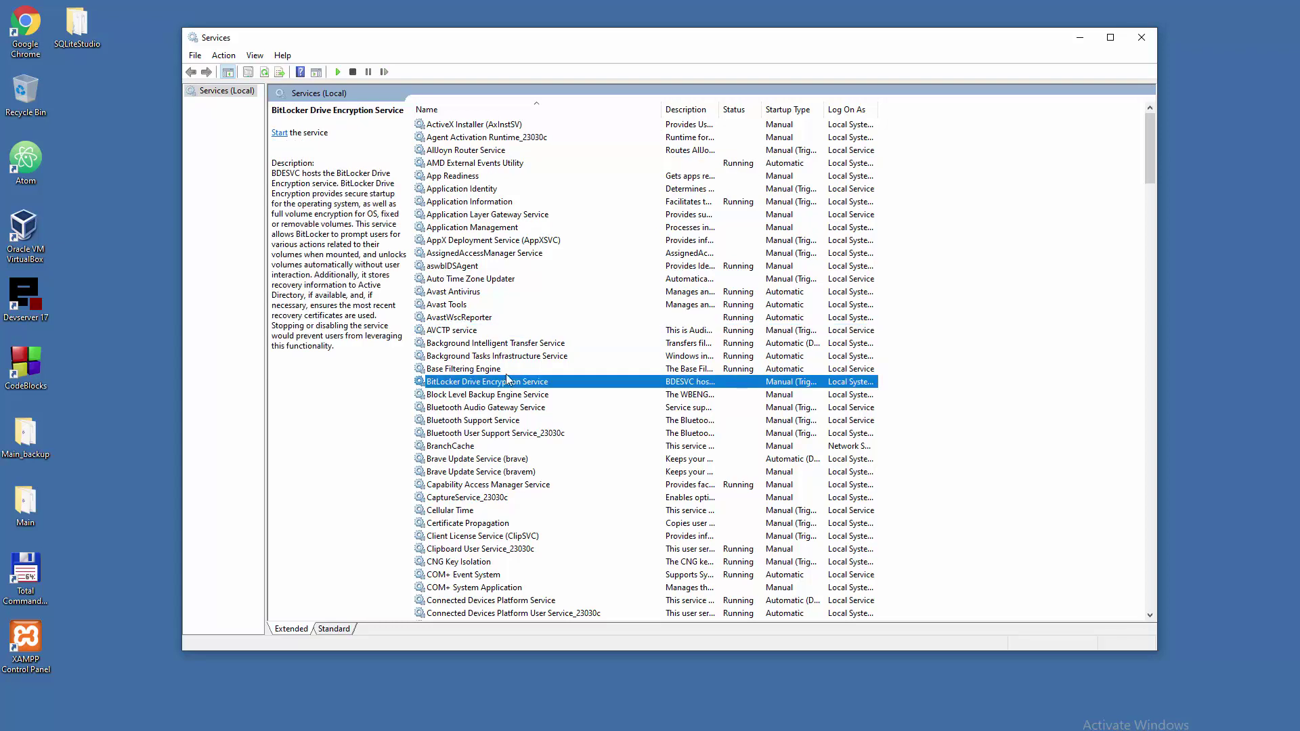
pyautogui.click(500, 331)
pyautogui.scroll(-8, 522, 417)
pyautogui.scroll(-20, 522, 418)
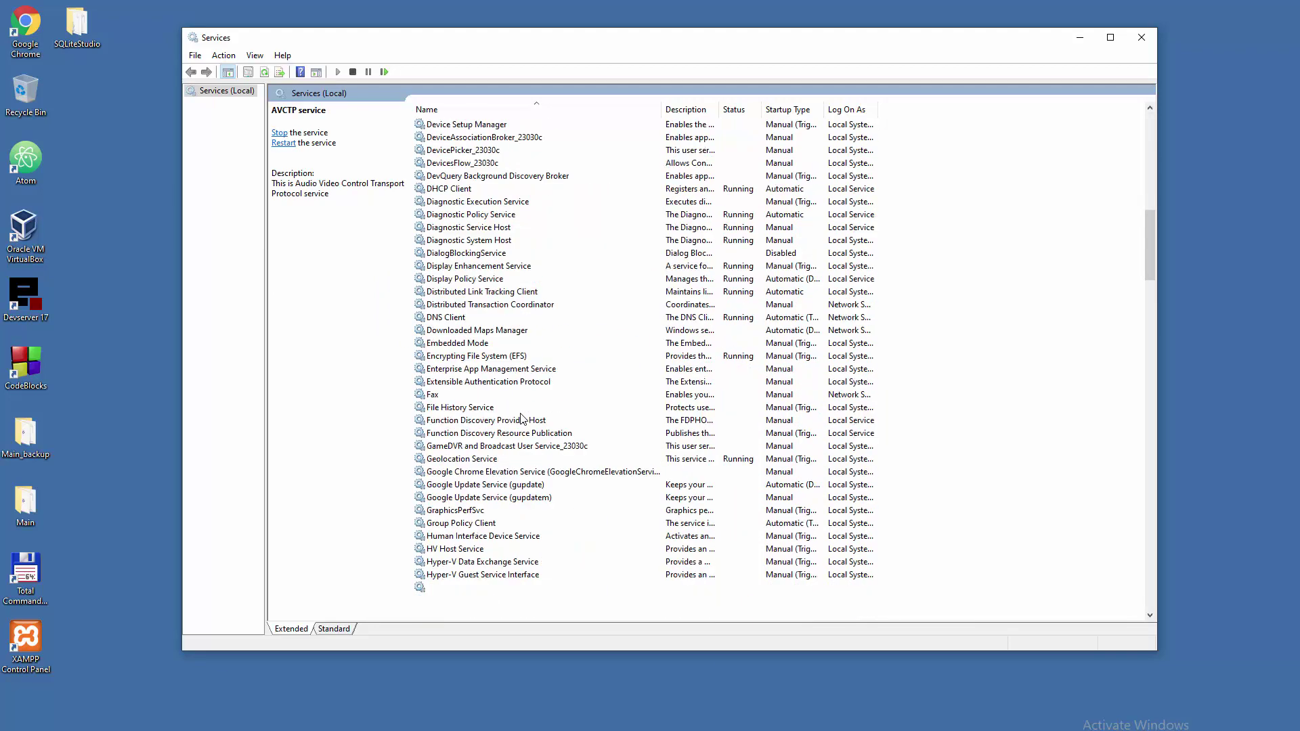
pyautogui.click(521, 408)
pyautogui.click(522, 420)
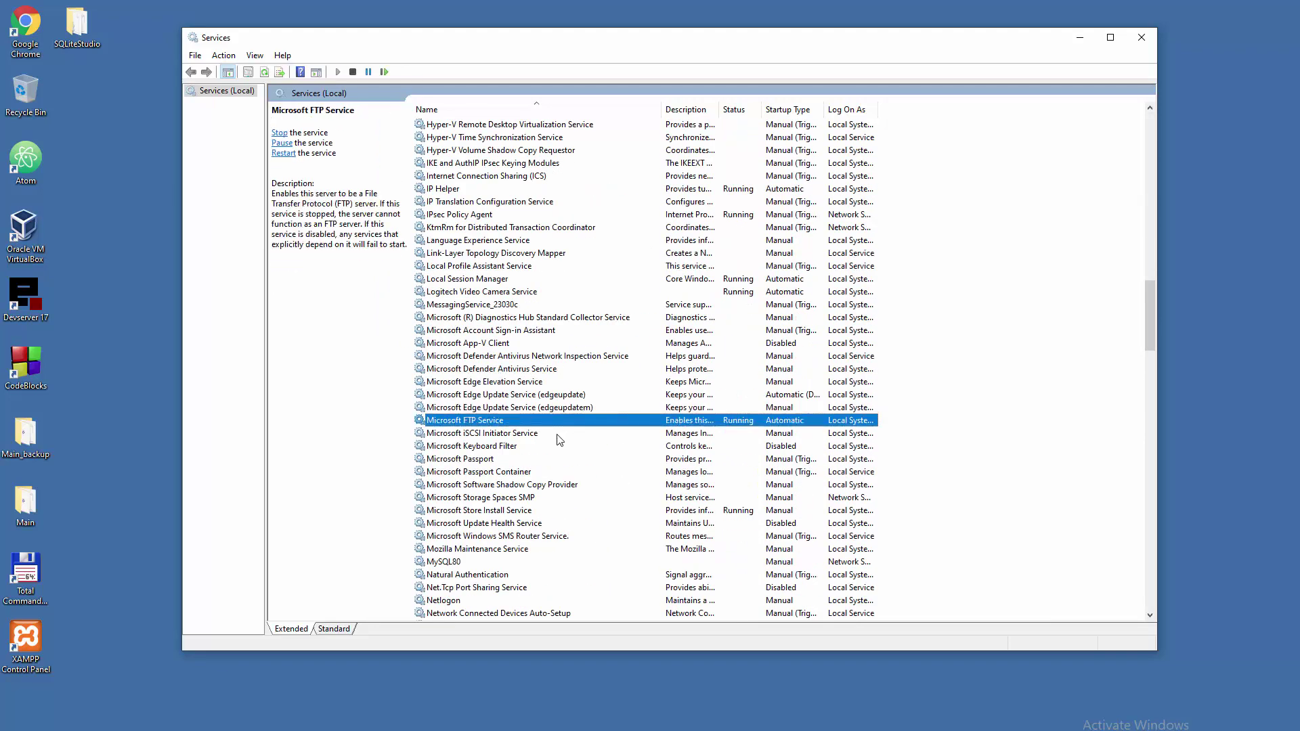
pyautogui.scroll(-3, 545, 439)
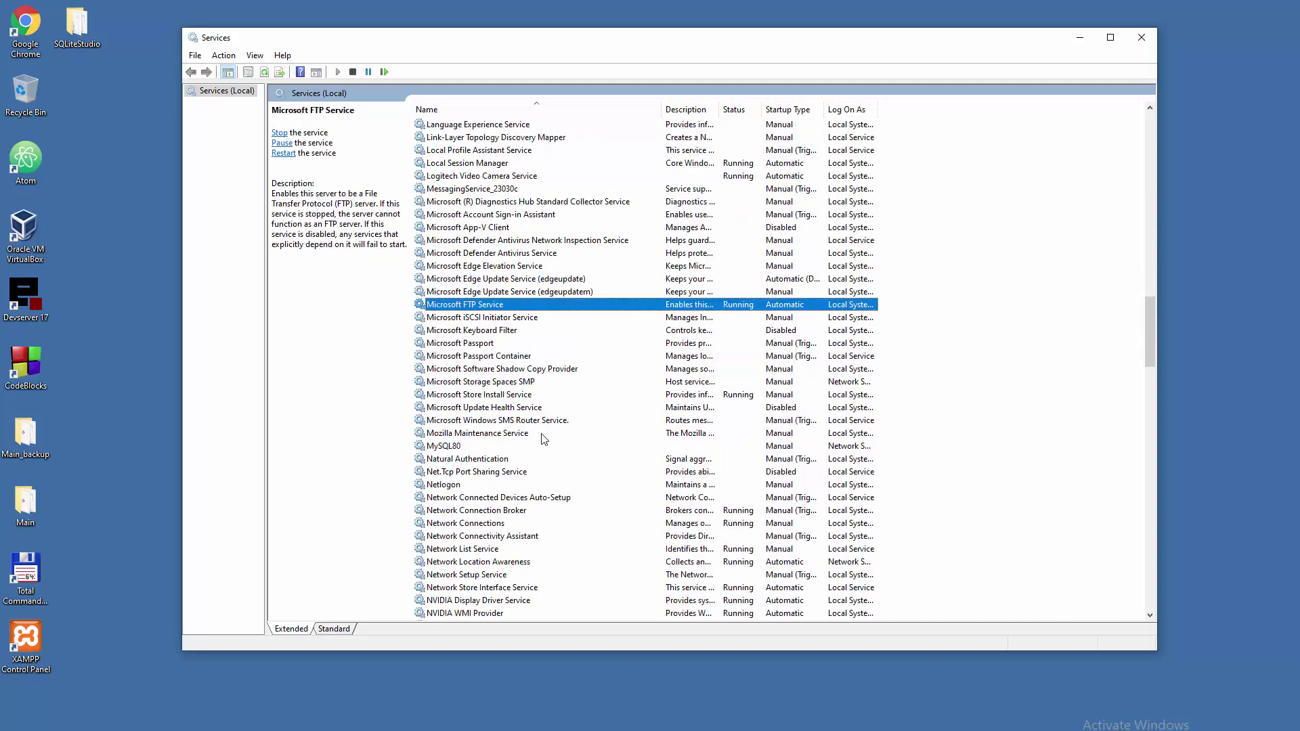
pyautogui.click(453, 449)
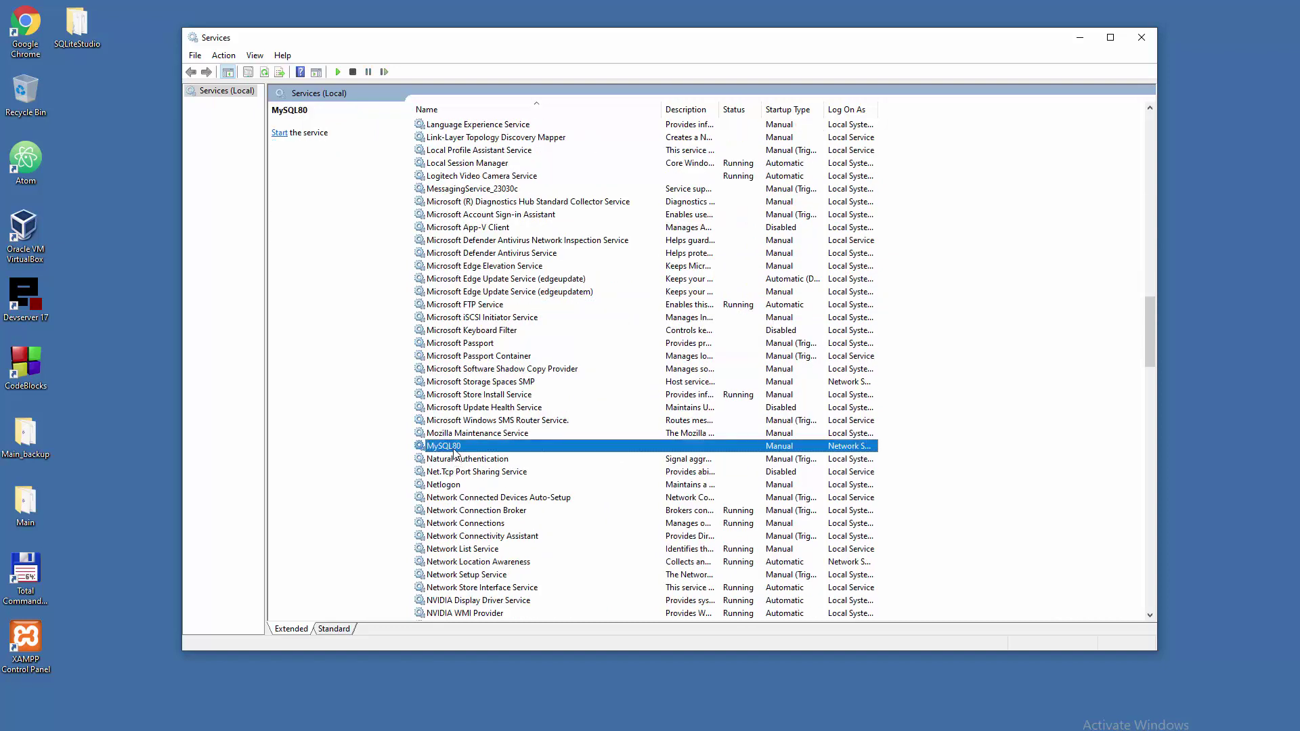
pyautogui.doubleClick(455, 453)
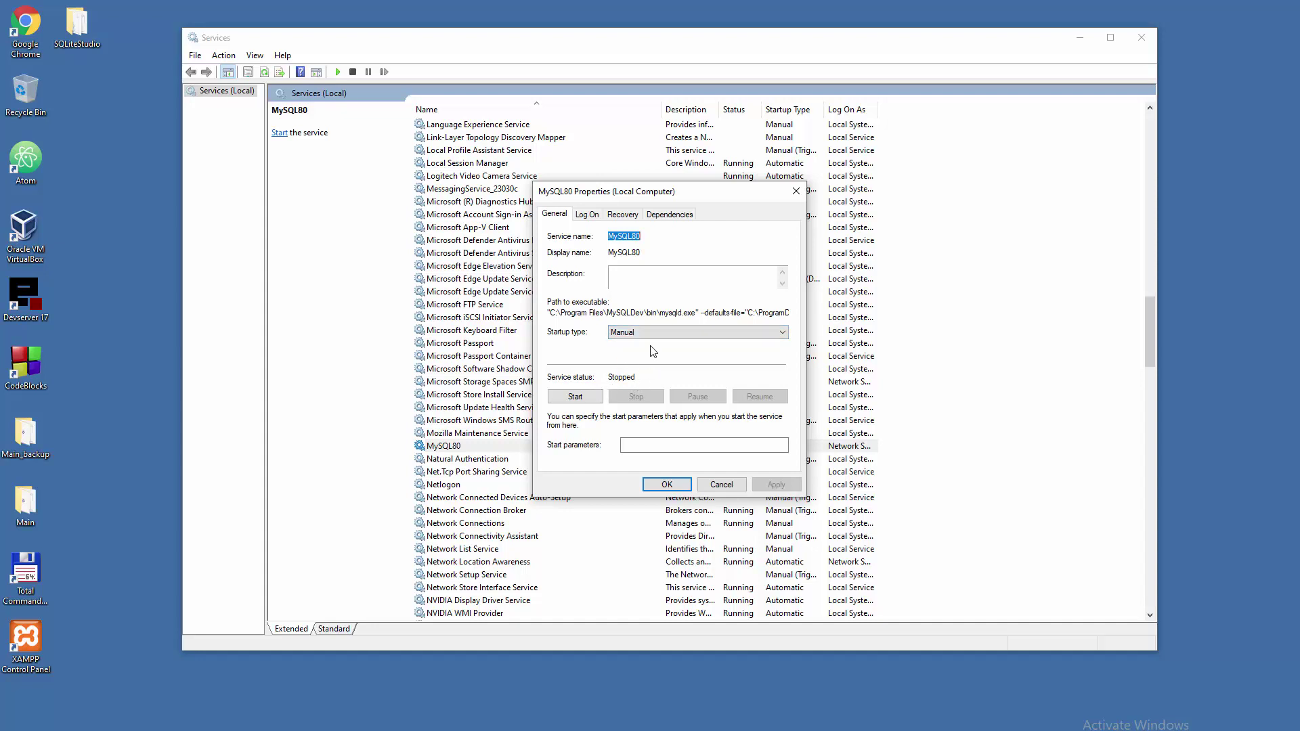
# Step: Choose Automatic as the startup type of the MySQL80 service and look over the other startup options
pyautogui.click(656, 333)
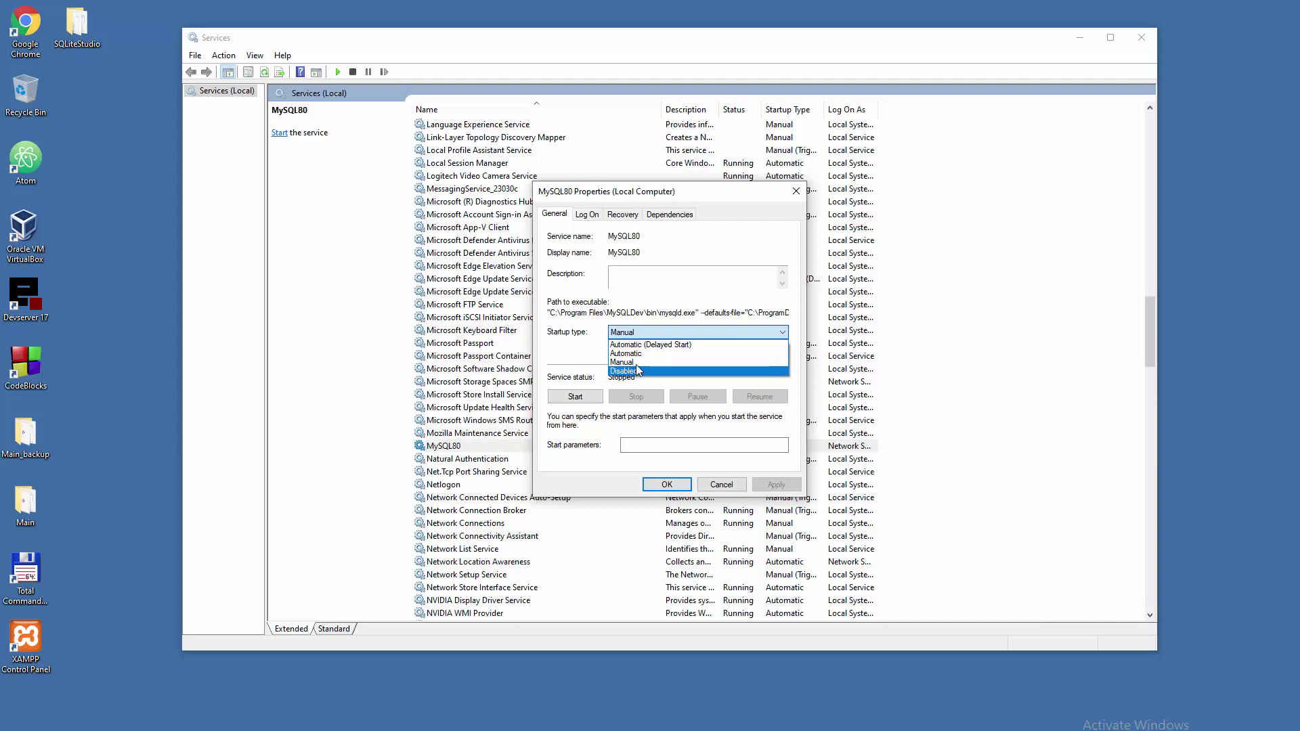
pyautogui.click(641, 353)
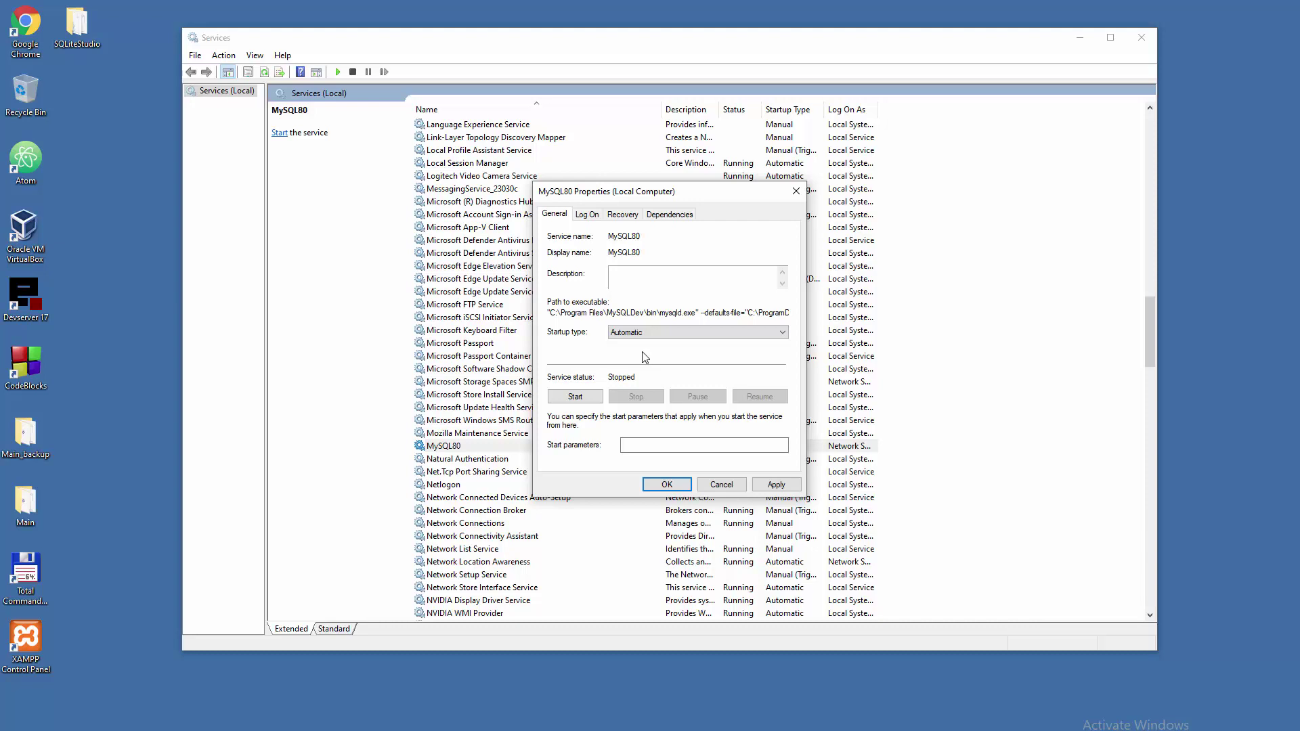
pyautogui.click(649, 331)
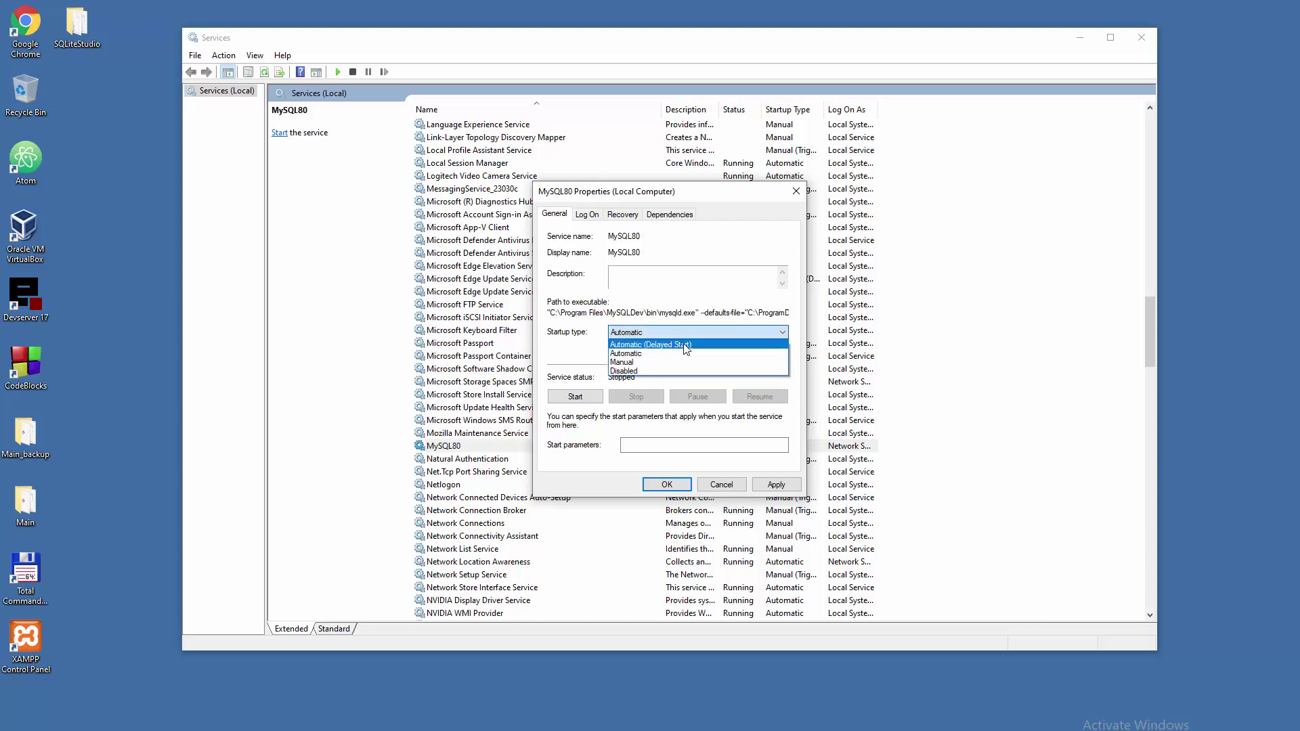
pyautogui.click(576, 334)
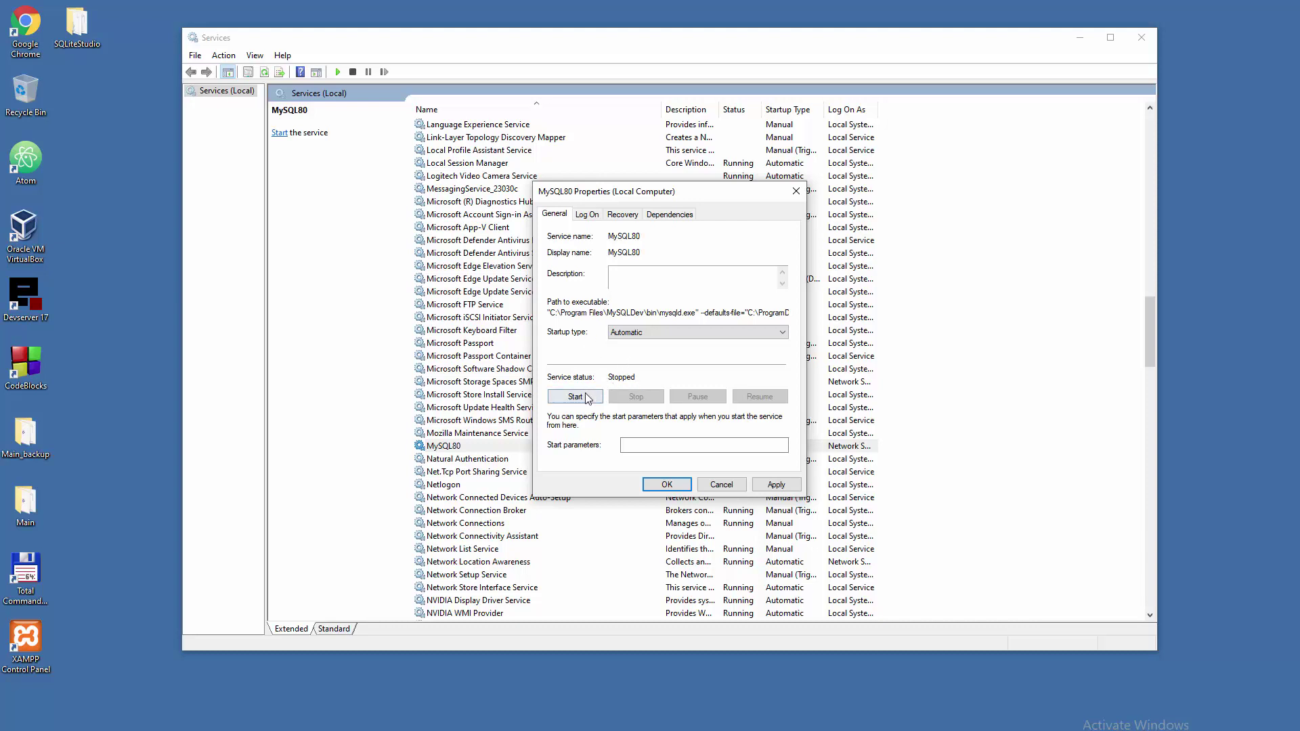
# Step: Start the MySQL80 service and close its properties without applying the startup type change
pyautogui.click(575, 397)
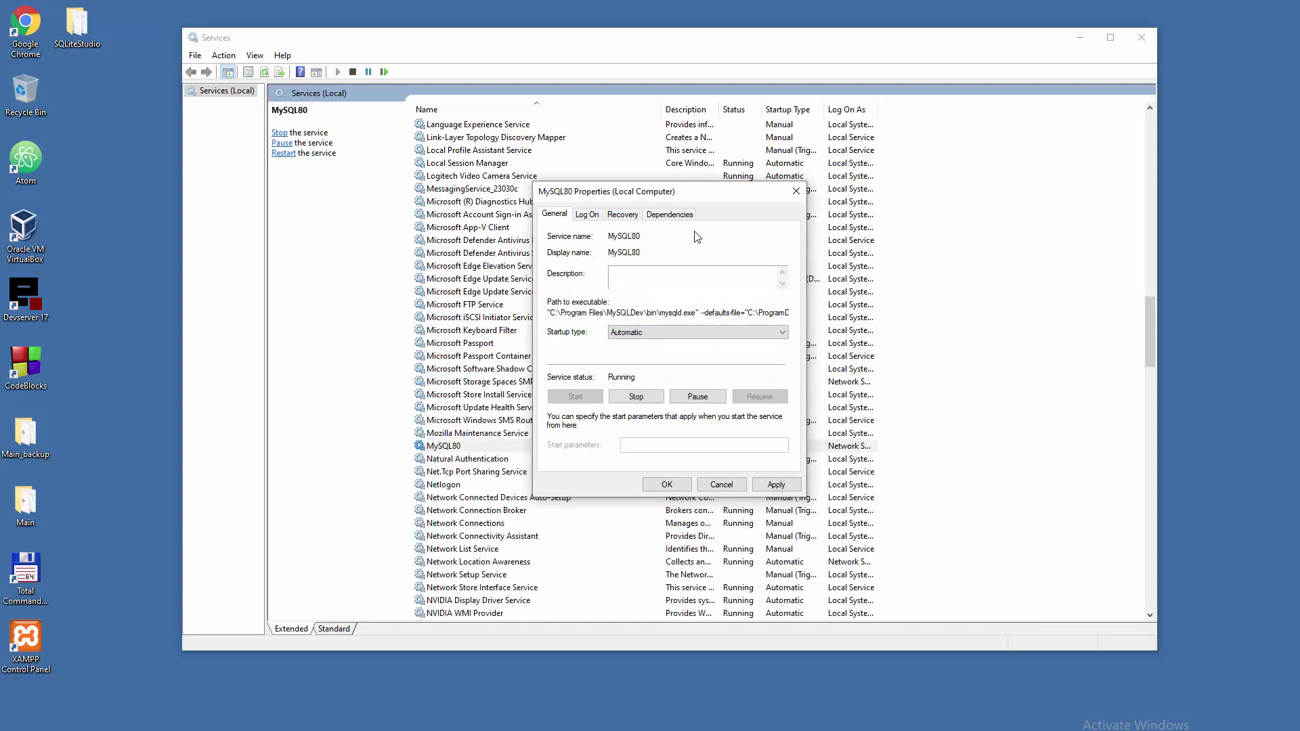
pyautogui.click(719, 485)
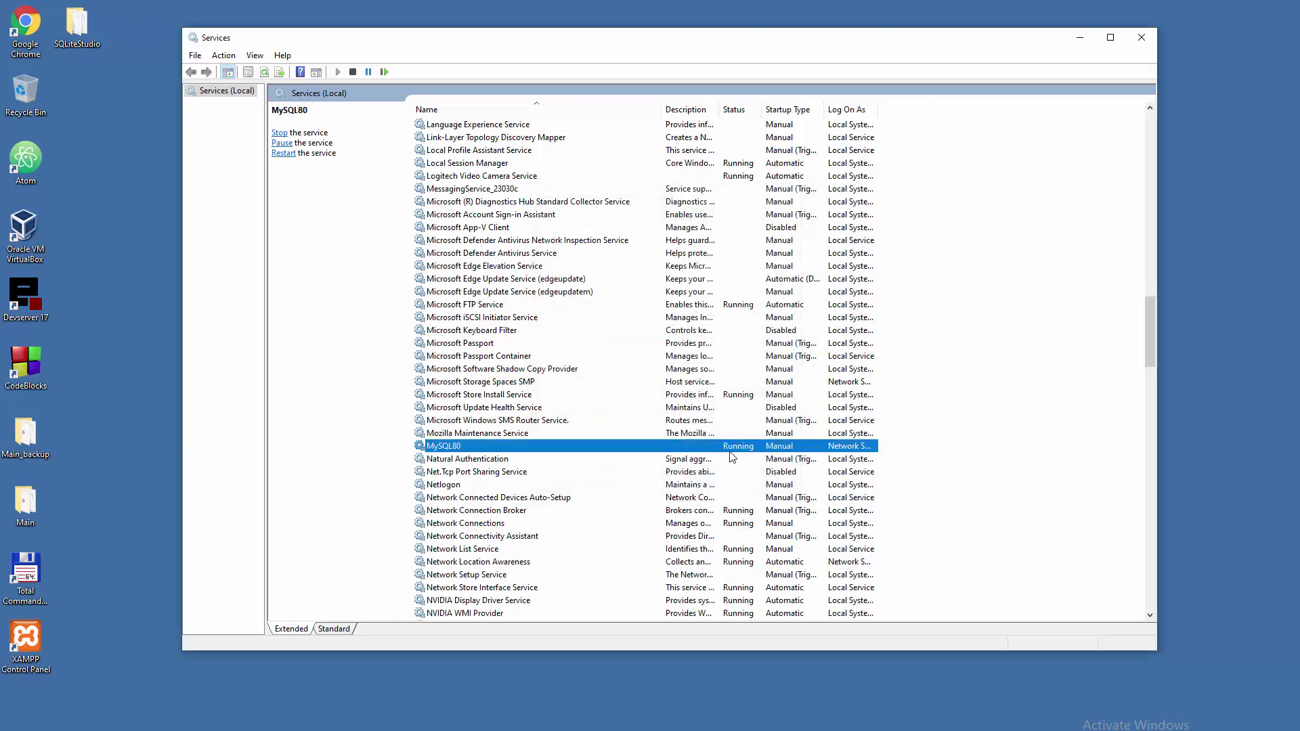
# Step: Open the MySQL 8.0 Command Line Client and sign in with the account password
pyautogui.press('super')
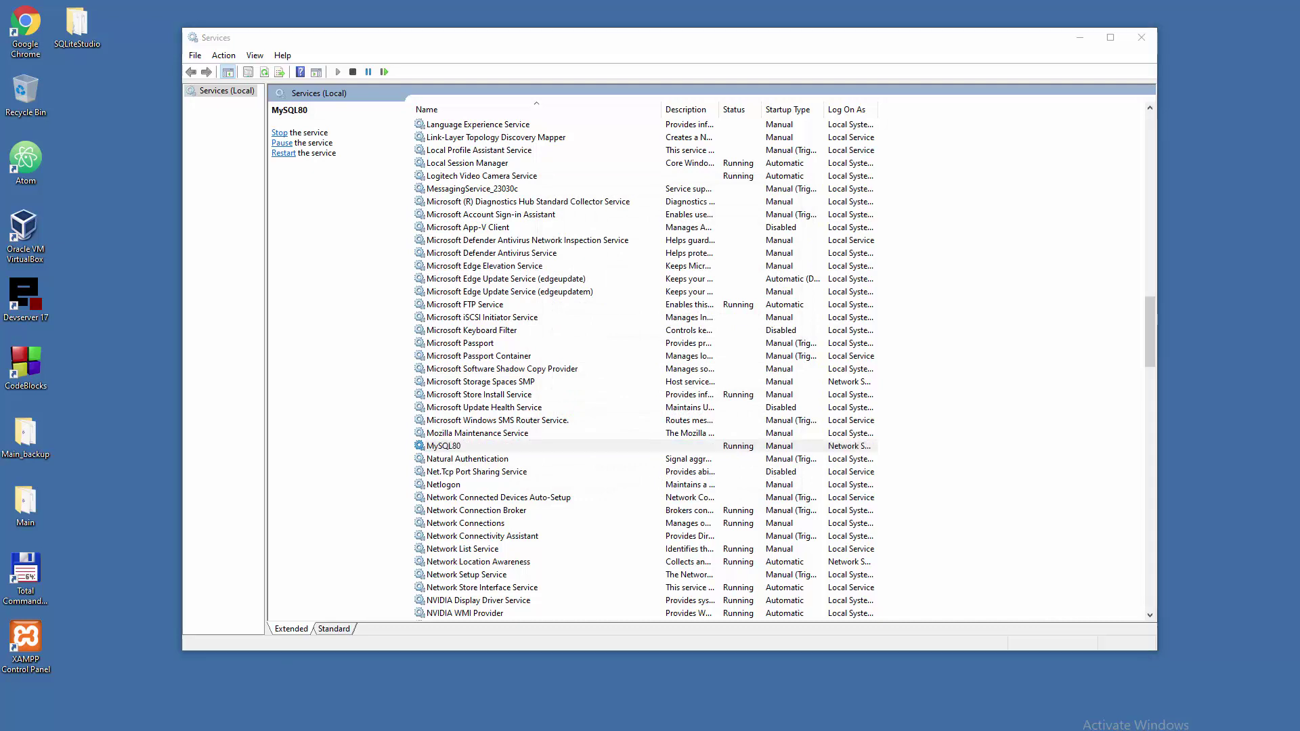
pyautogui.click(155, 420)
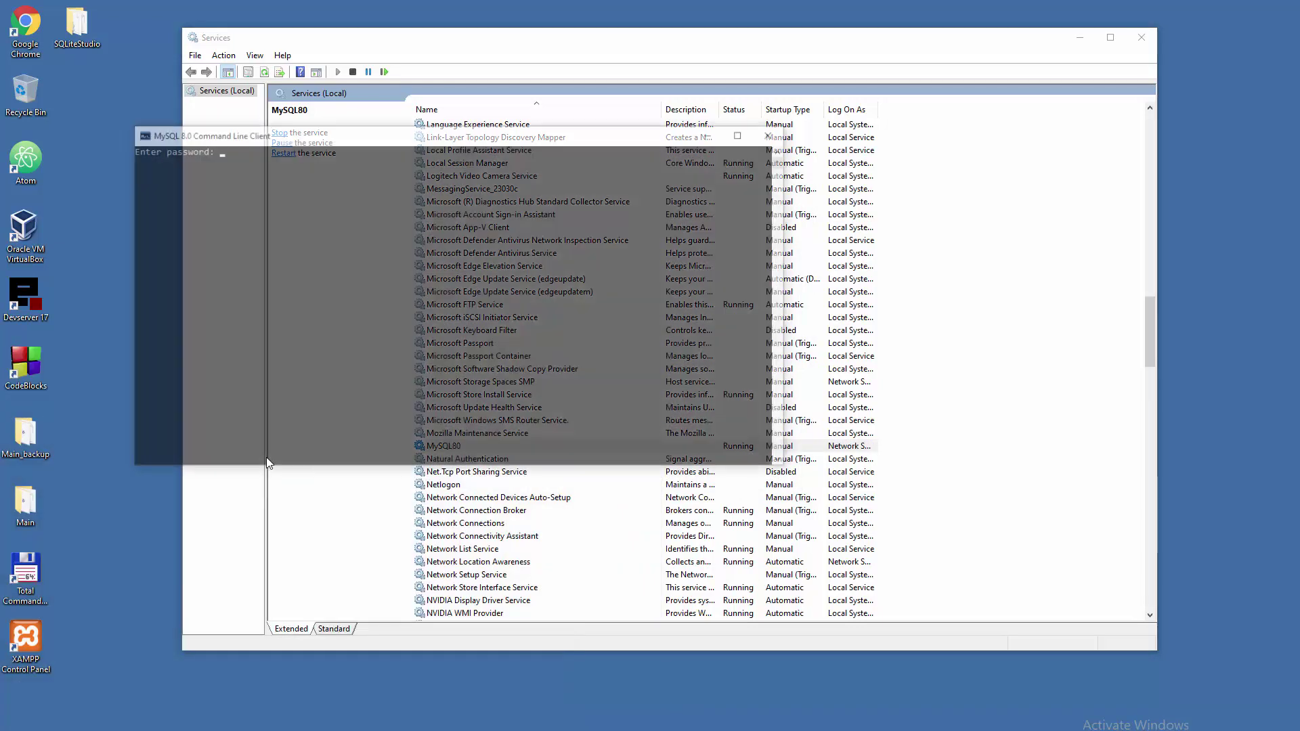
pyautogui.write('*****')
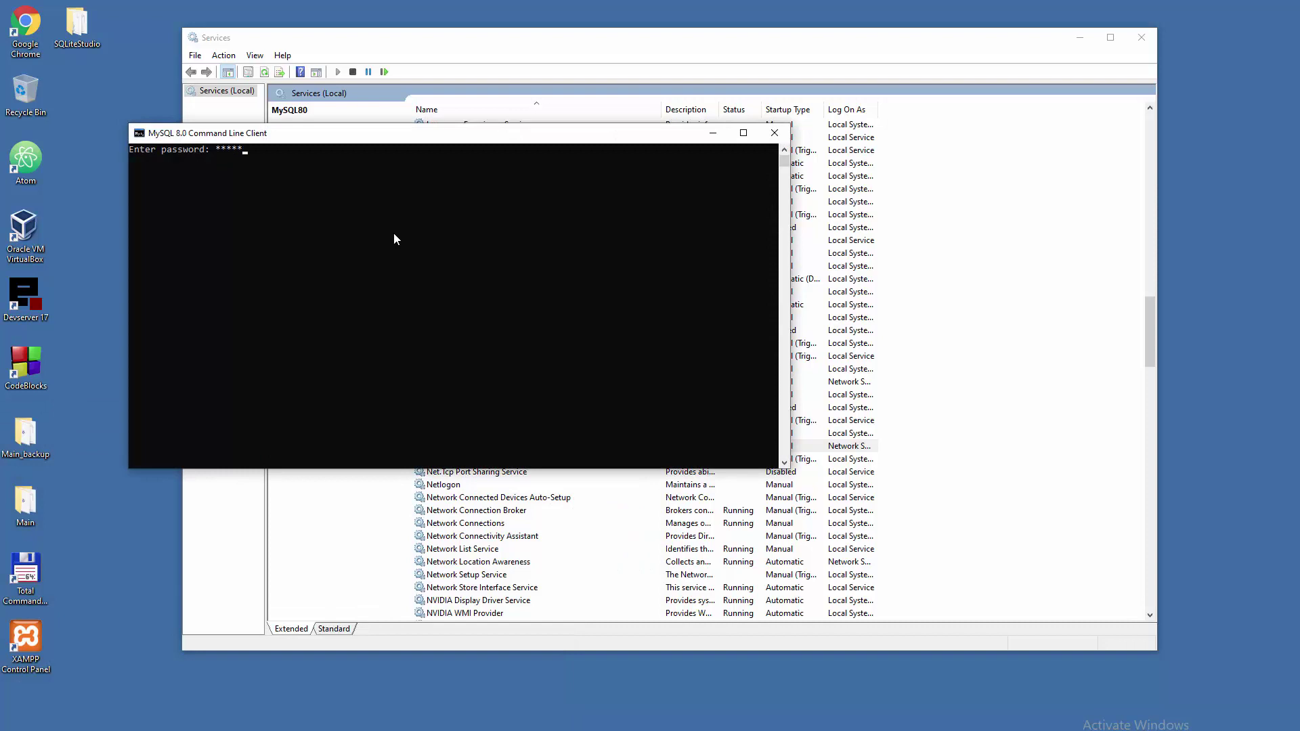
pyautogui.press('Return')
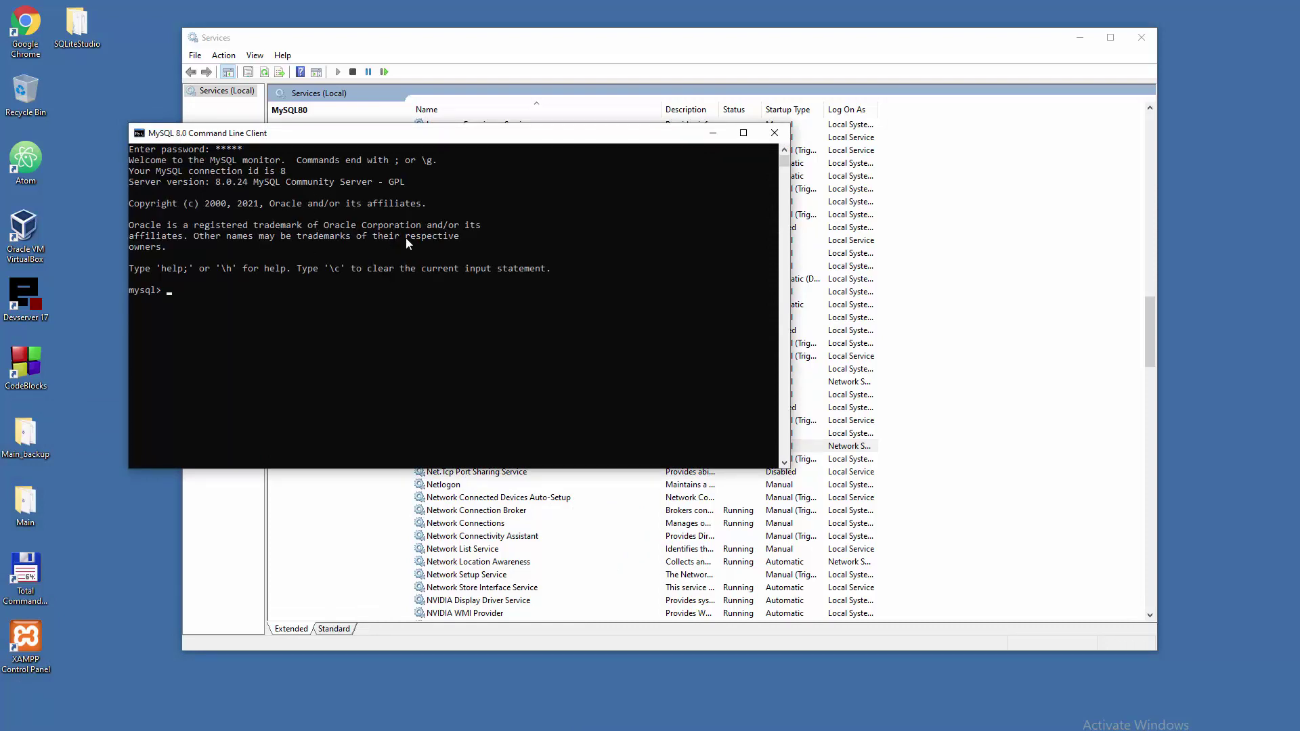
# Step: List the MySQL commands with help; and end the client session with quit;
pyautogui.write('help;')
pyautogui.press('Return')
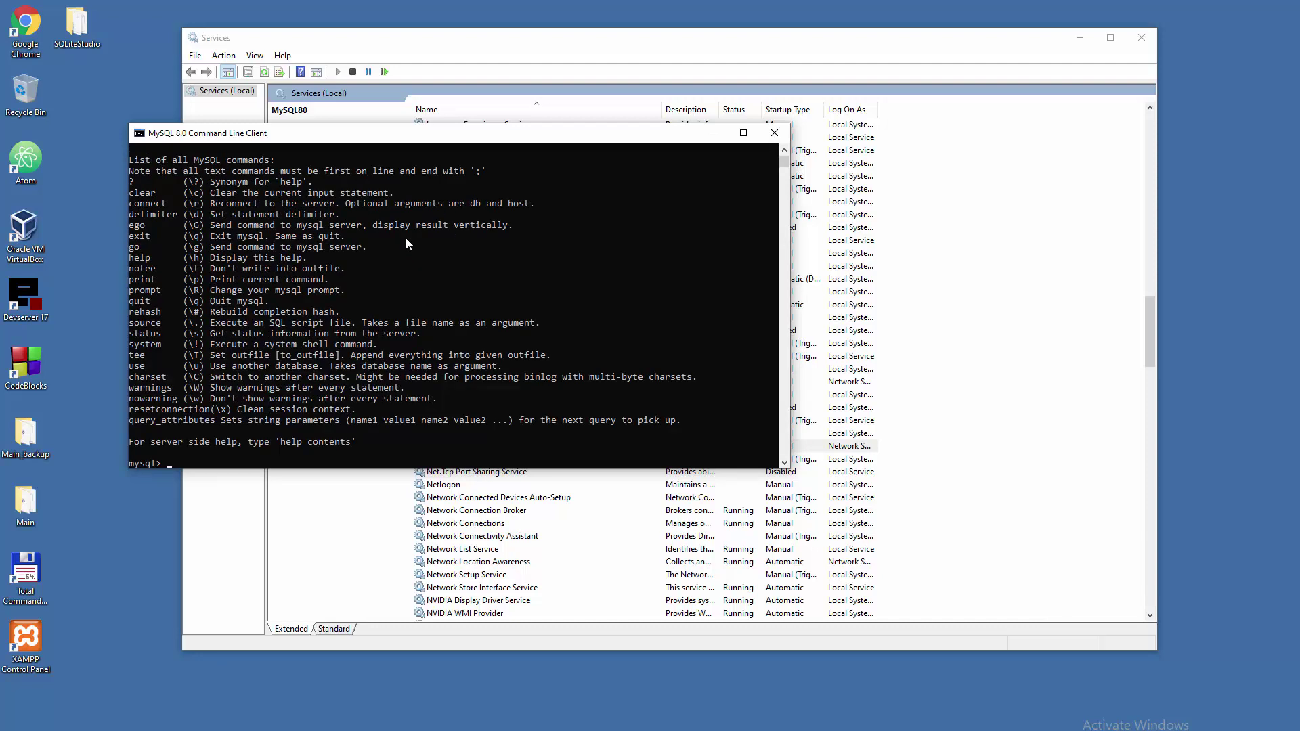
pyautogui.write('quit;')
pyautogui.press('Return')
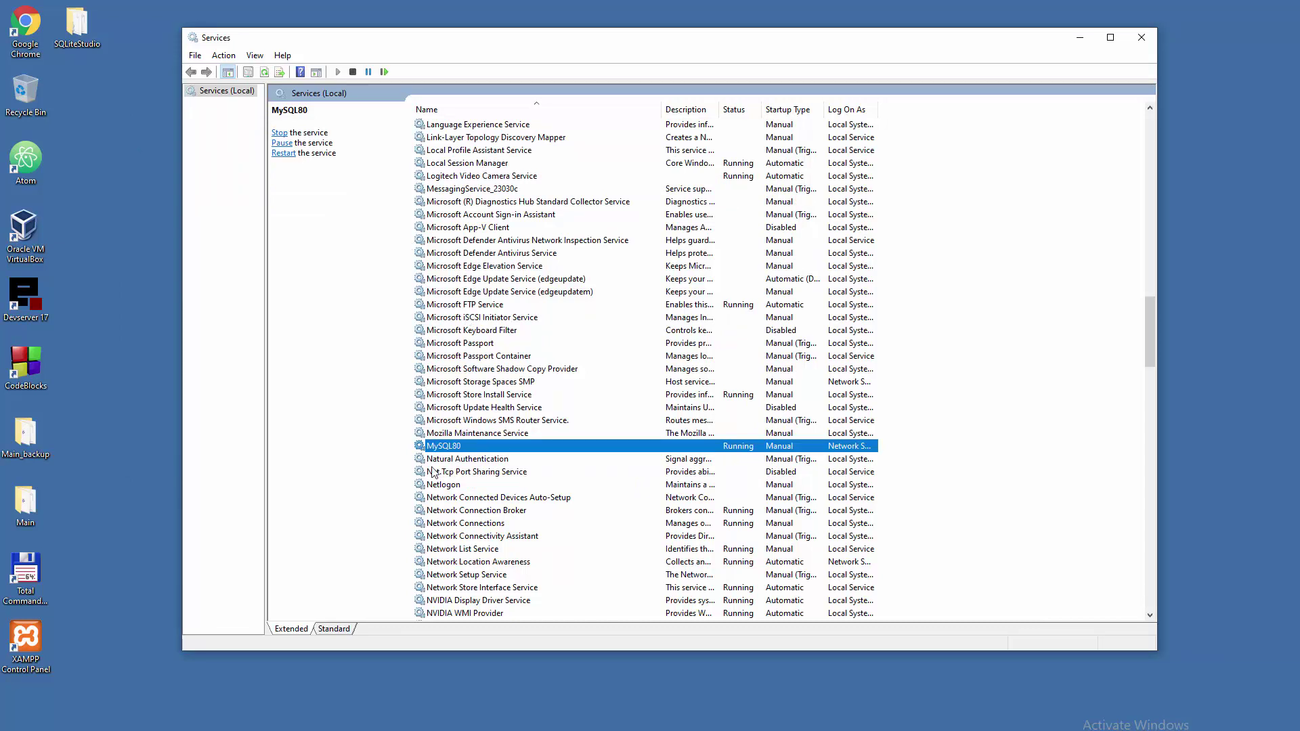
# Step: Stop the MySQL80 service from its properties and apply Manual as its startup type
pyautogui.doubleClick(459, 449)
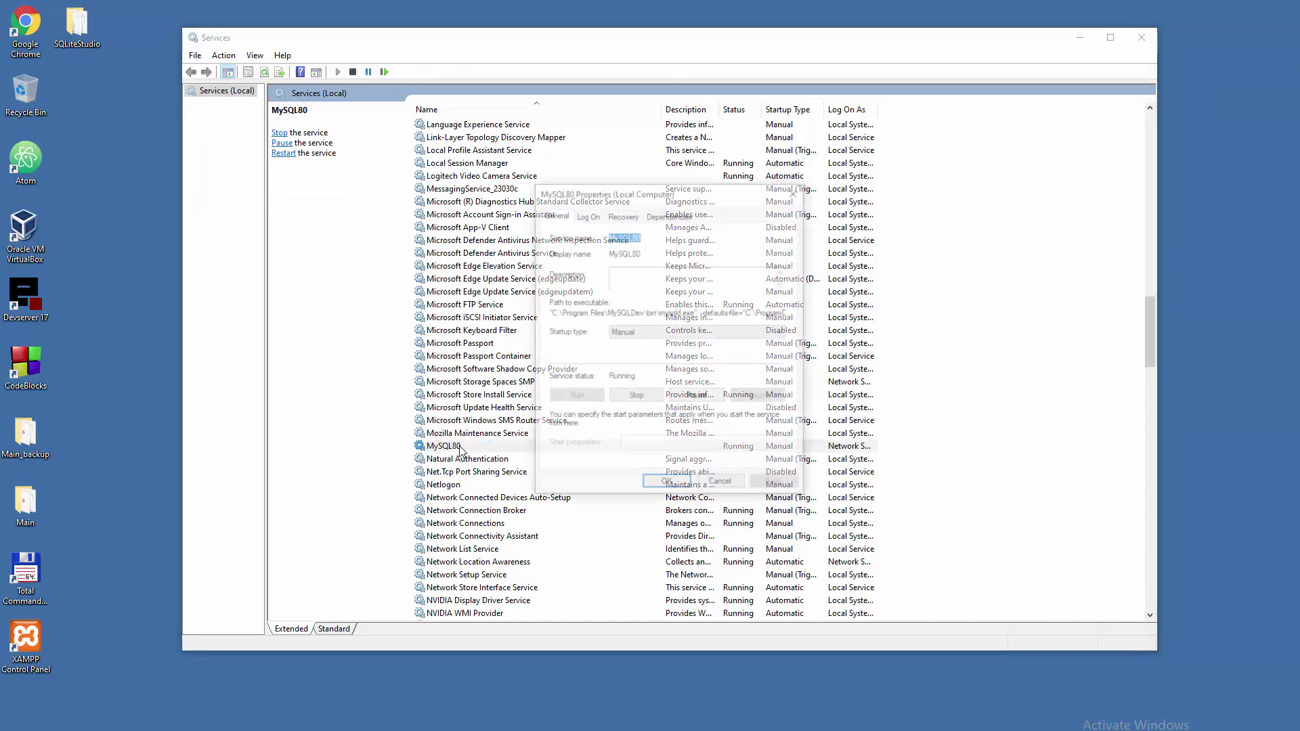
pyautogui.click(643, 400)
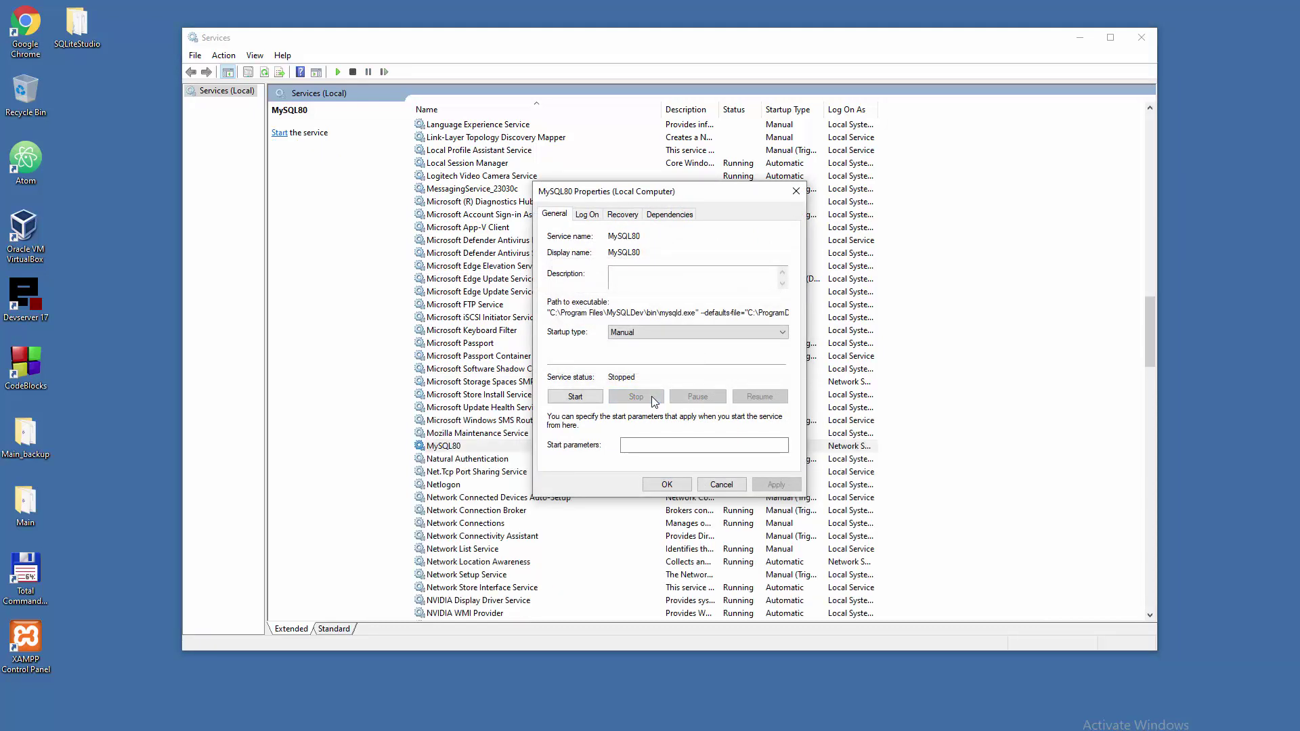
pyautogui.click(656, 338)
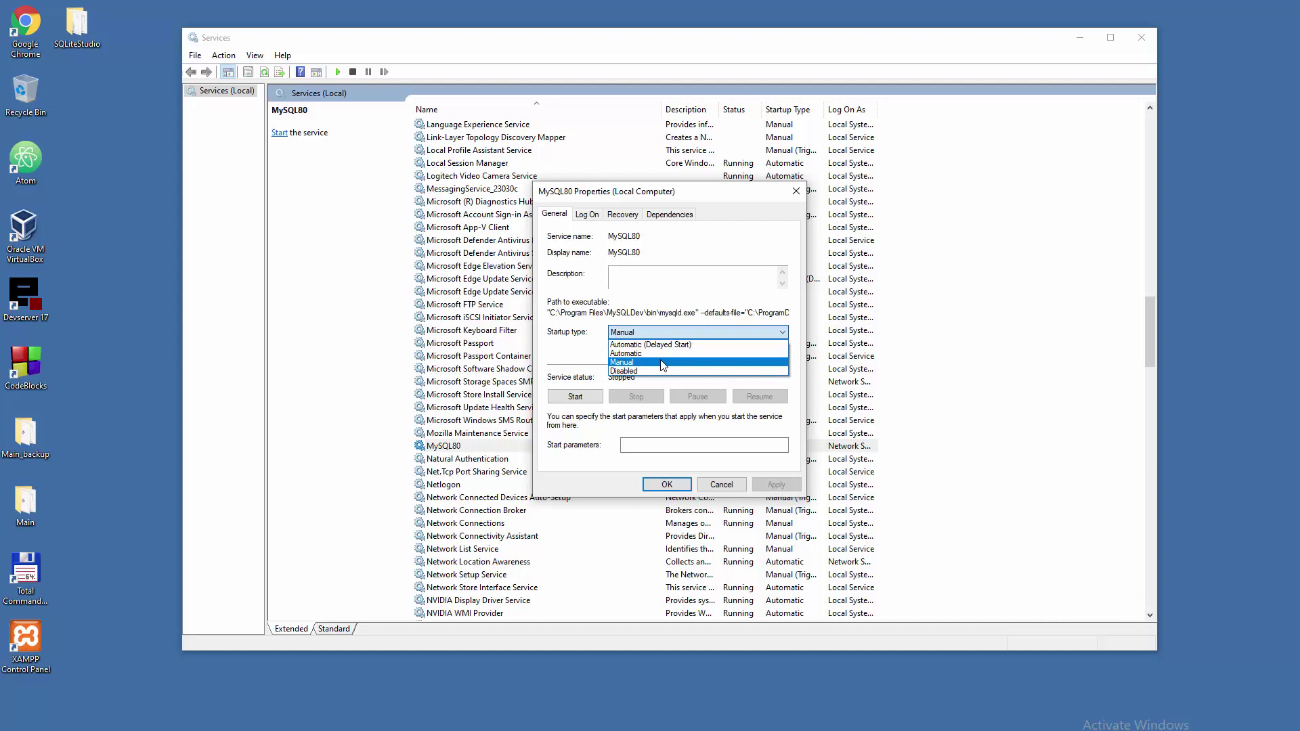
pyautogui.click(663, 364)
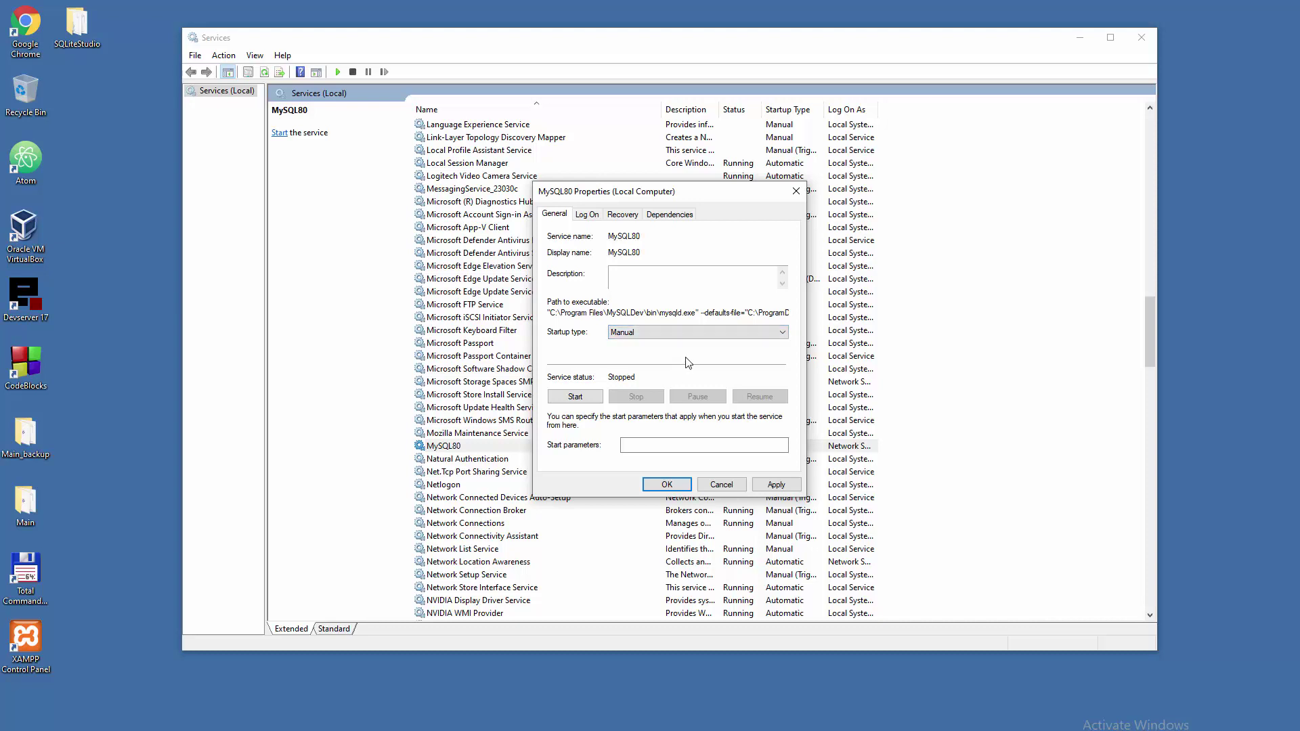
pyautogui.click(776, 485)
pyautogui.click(677, 485)
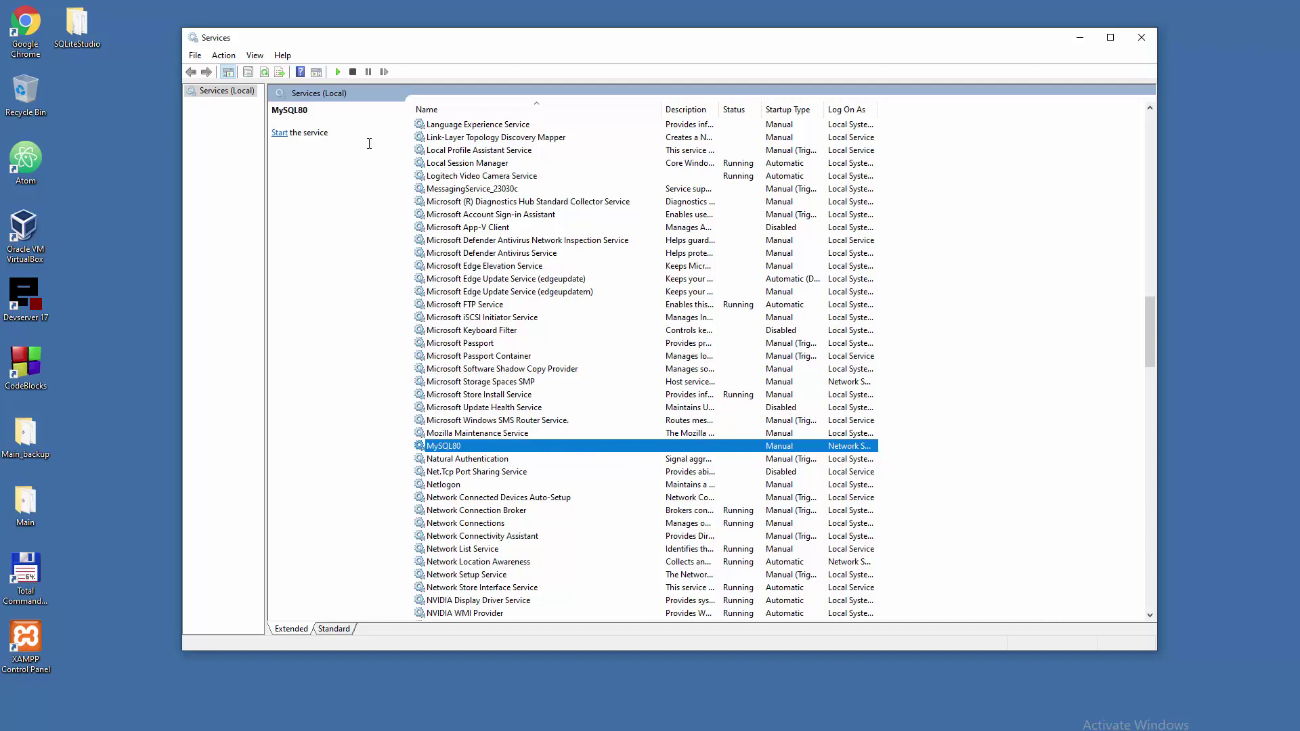
# Step: Review the options for starting the MySQL80 service in its properties and in the services list
pyautogui.click(520, 433)
pyautogui.click(519, 446)
pyautogui.doubleClick(522, 449)
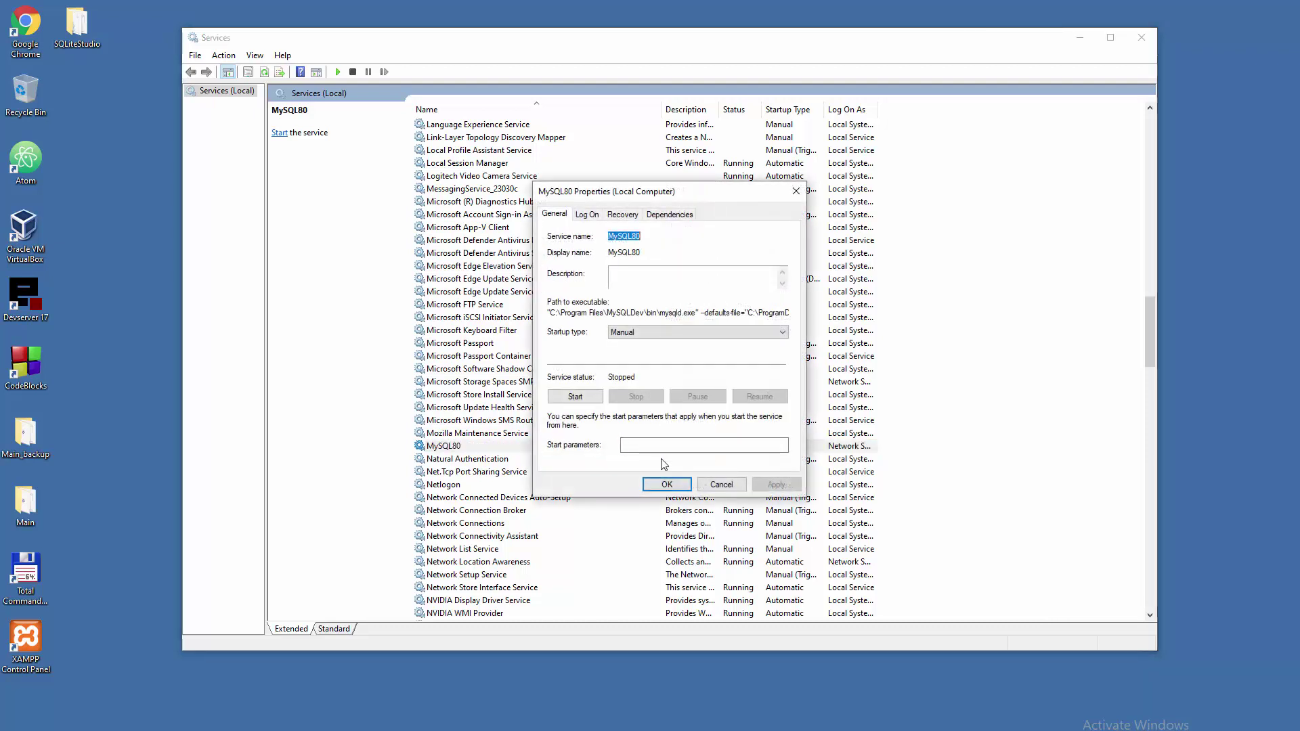
pyautogui.click(721, 488)
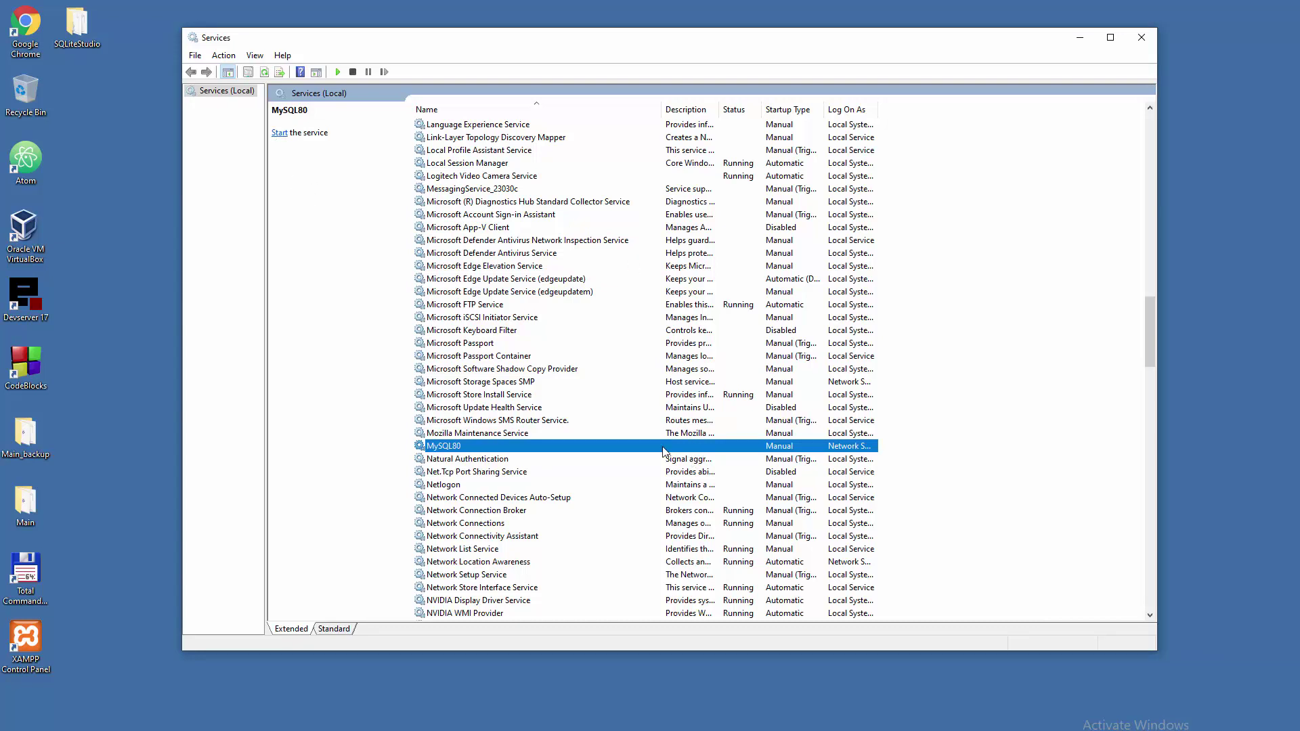
pyautogui.click(285, 132)
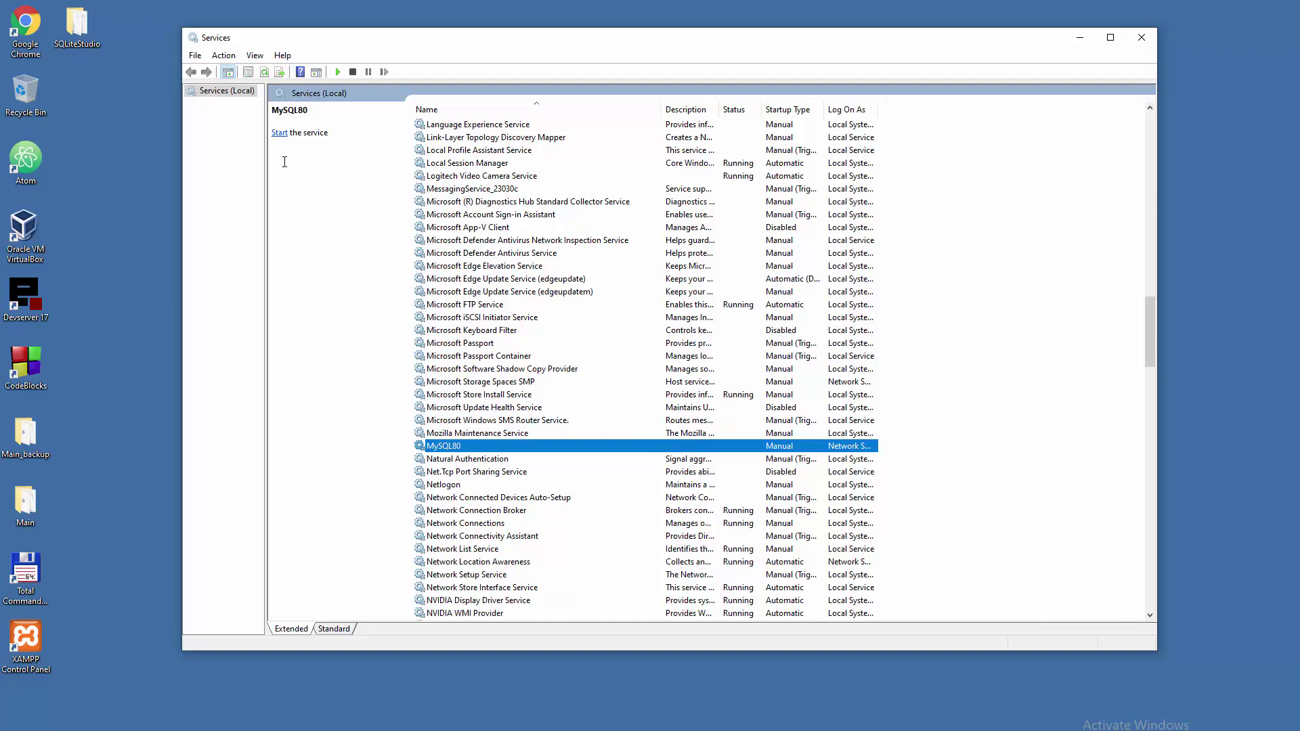